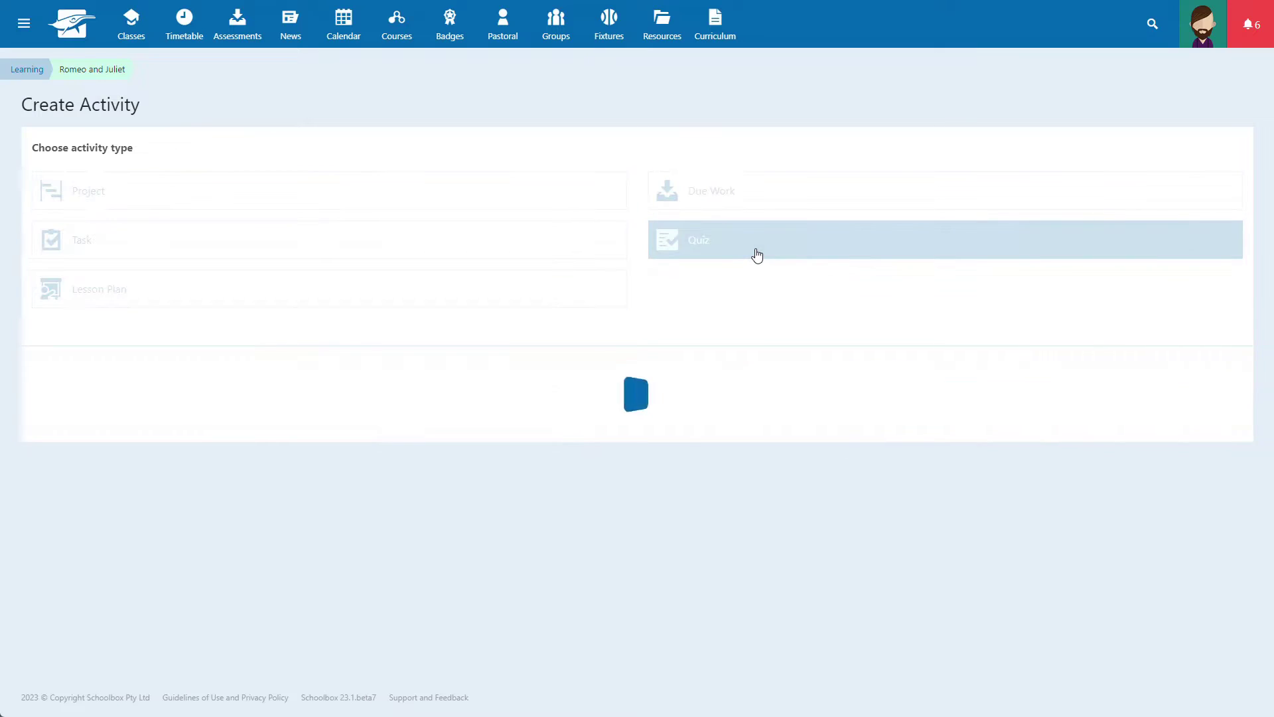
Step: Enter the General Knowledge Quiz title, work type, description and completion message
left_click(734, 407)
type("General Kn")
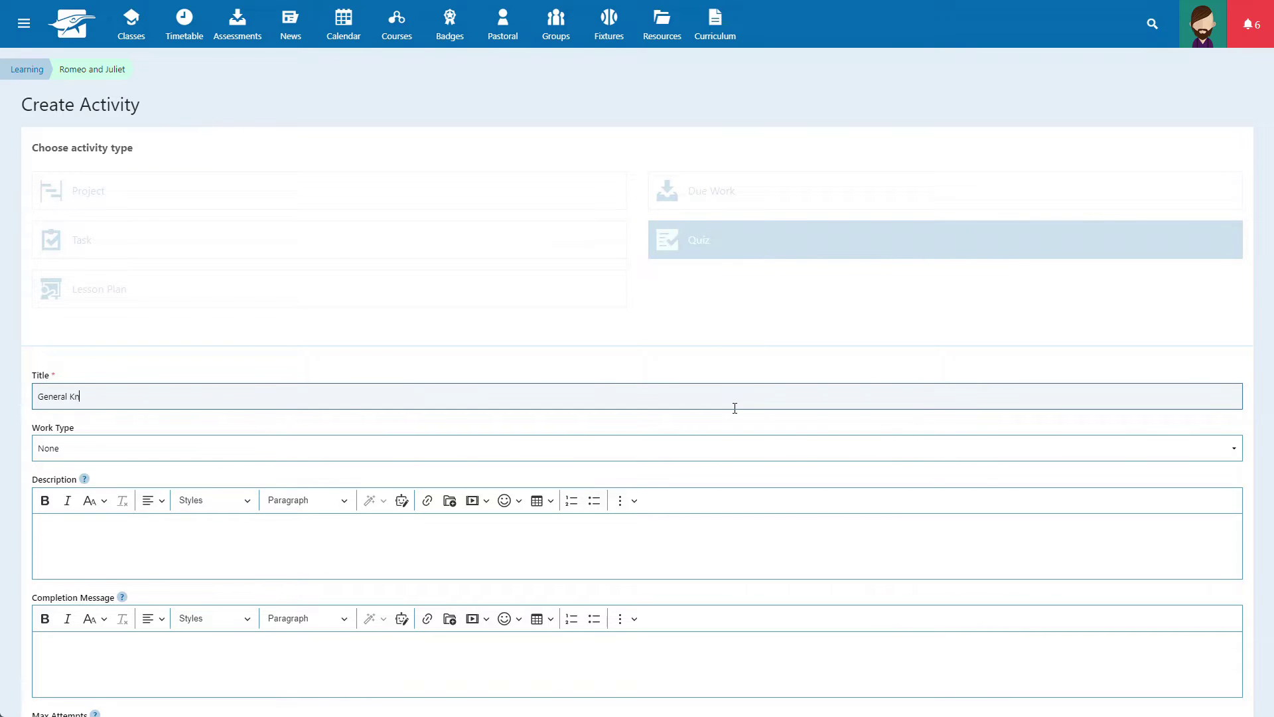
type("uiz")
key("Tab")
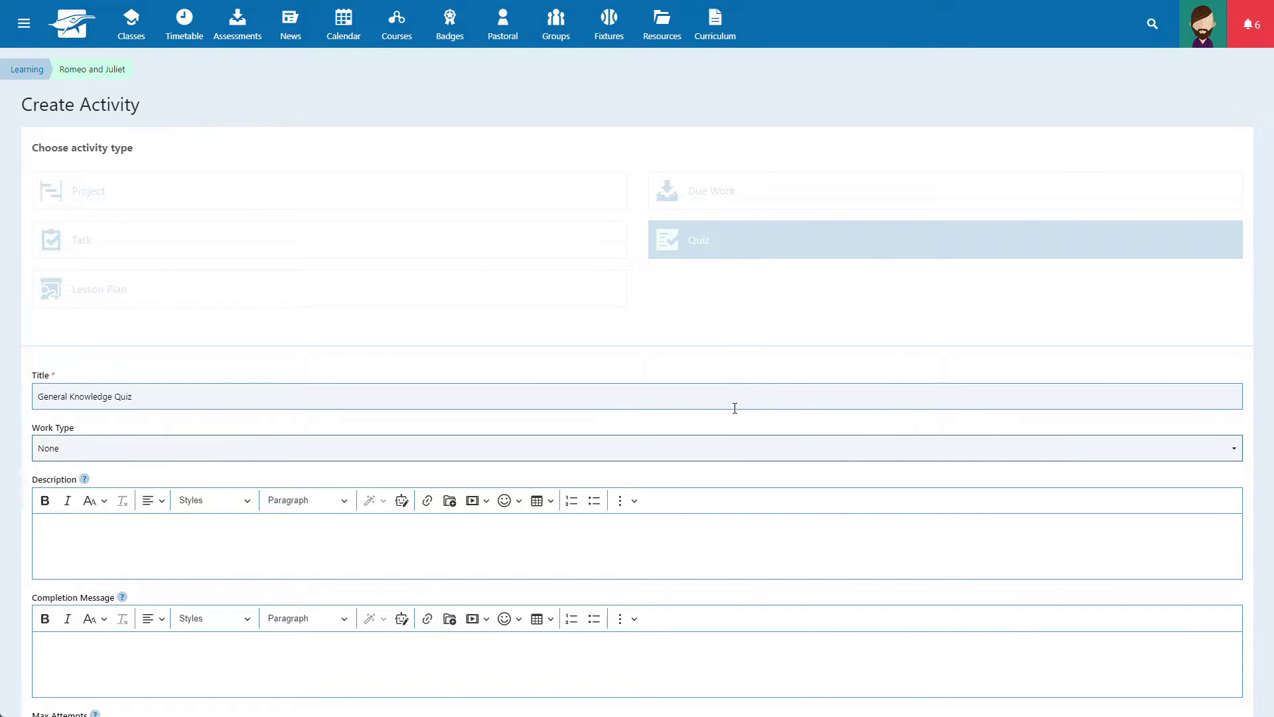
type("Formative Assessment Task")
key("Tab")
type("This quiz is designed to test your general knowledge across a range of subject areas.")
key("Tab")
type("Than")
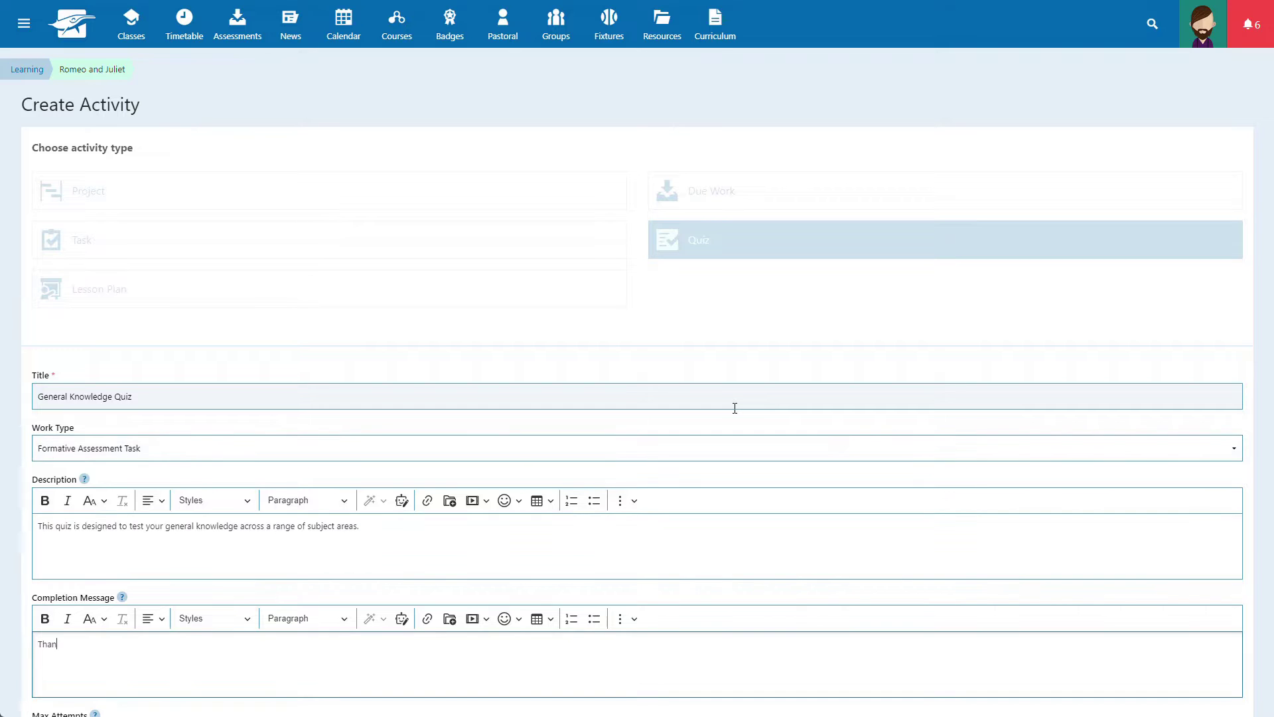
type("k you for completing this quiz.")
scroll(733, 408, "down", 1)
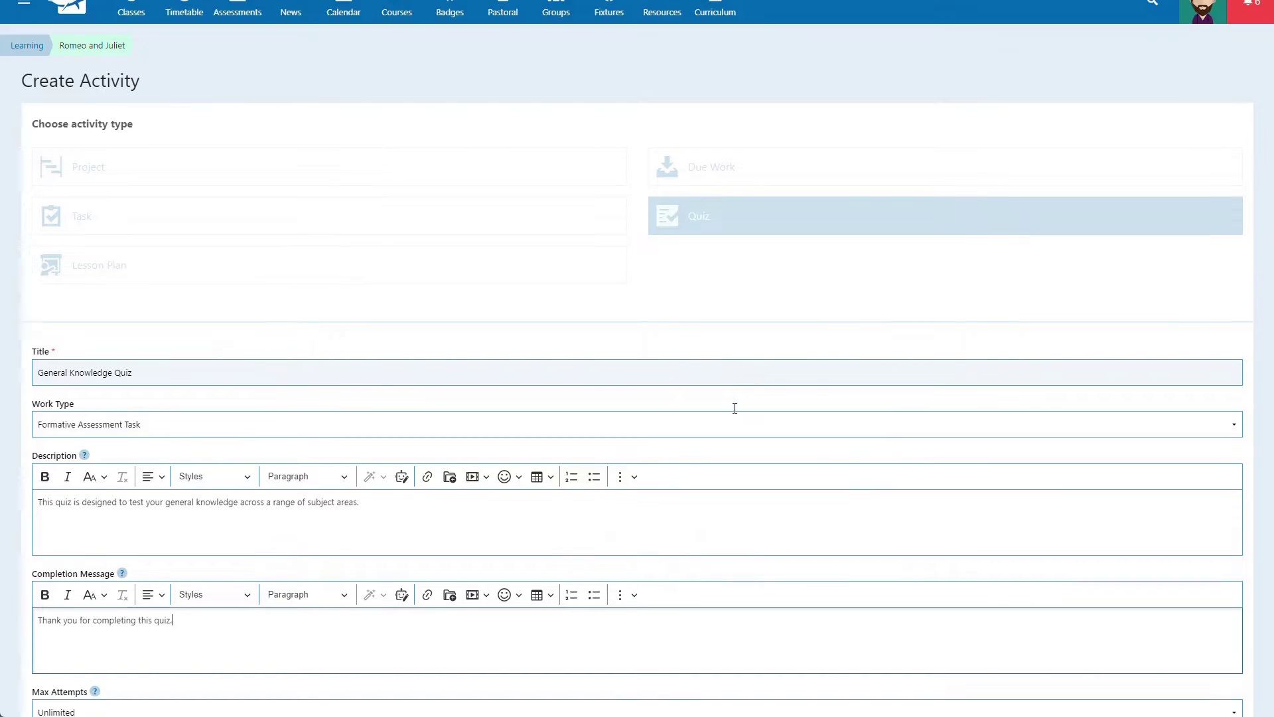
scroll(734, 408, "down", 5)
Step: Allow 30 minutes for the quiz with 5 minutes of reading time
left_click(52, 203)
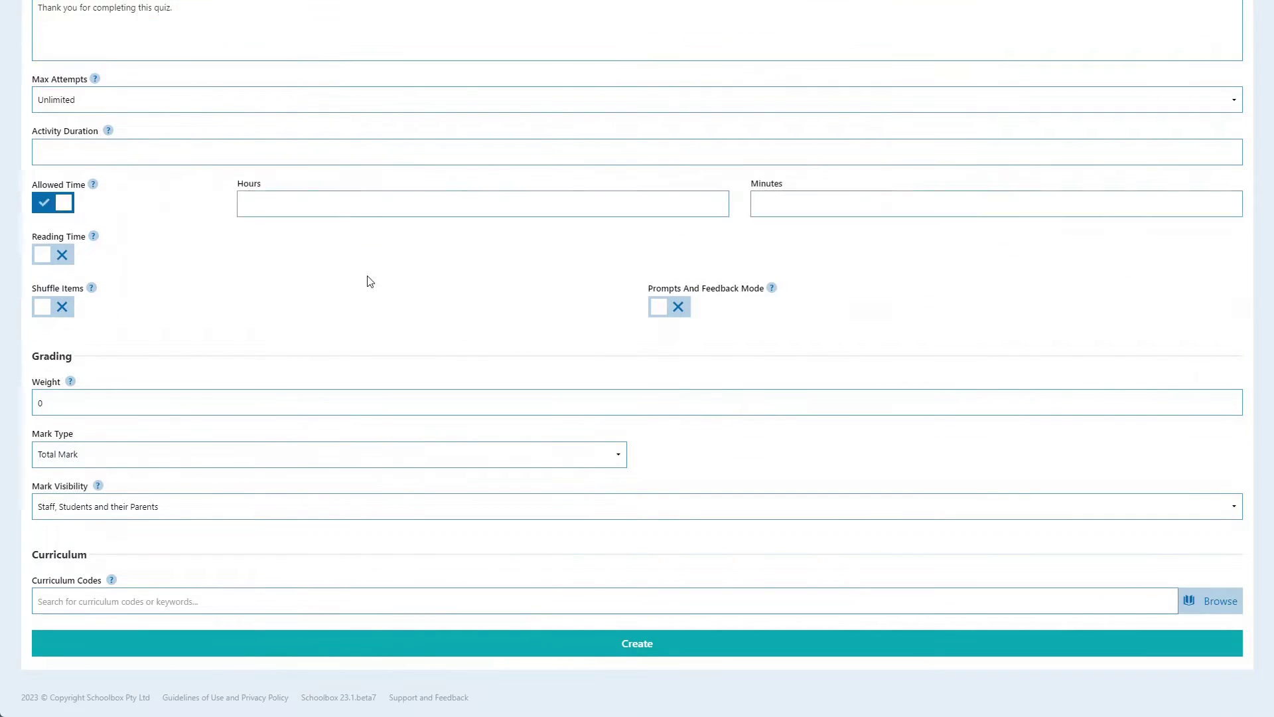
key("Tab")
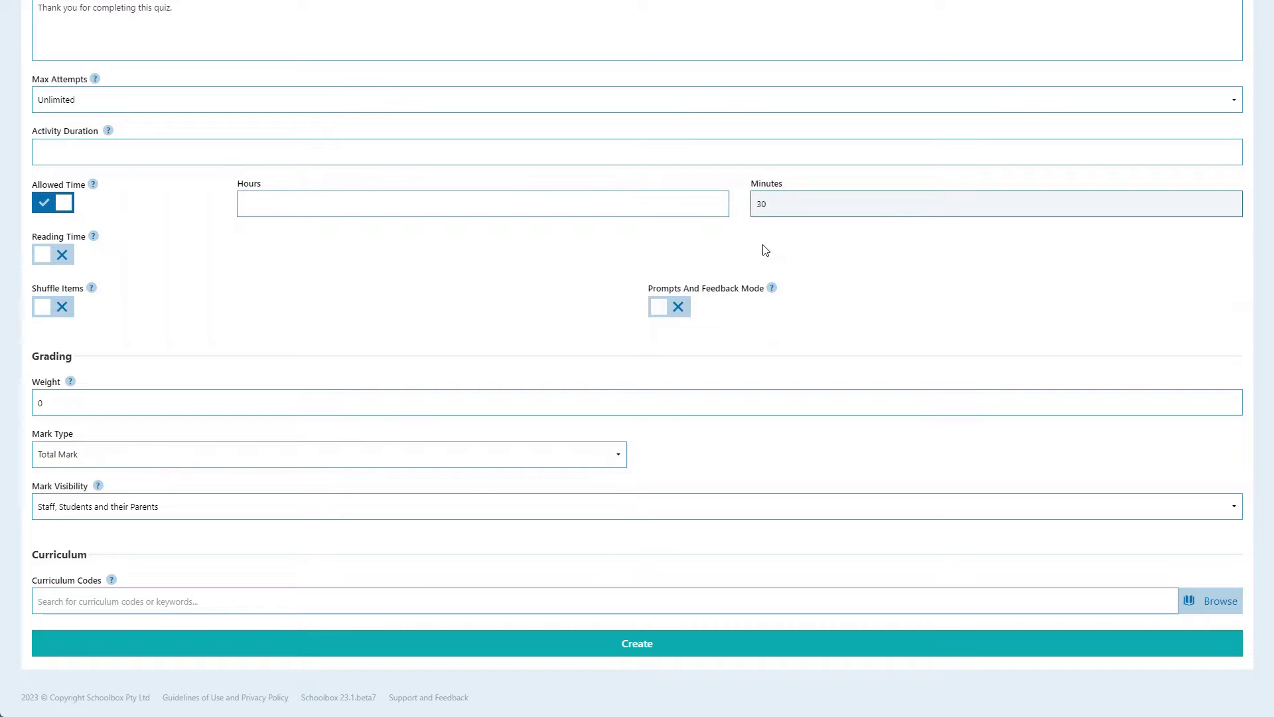
left_click(62, 255)
key("Tab")
type("5")
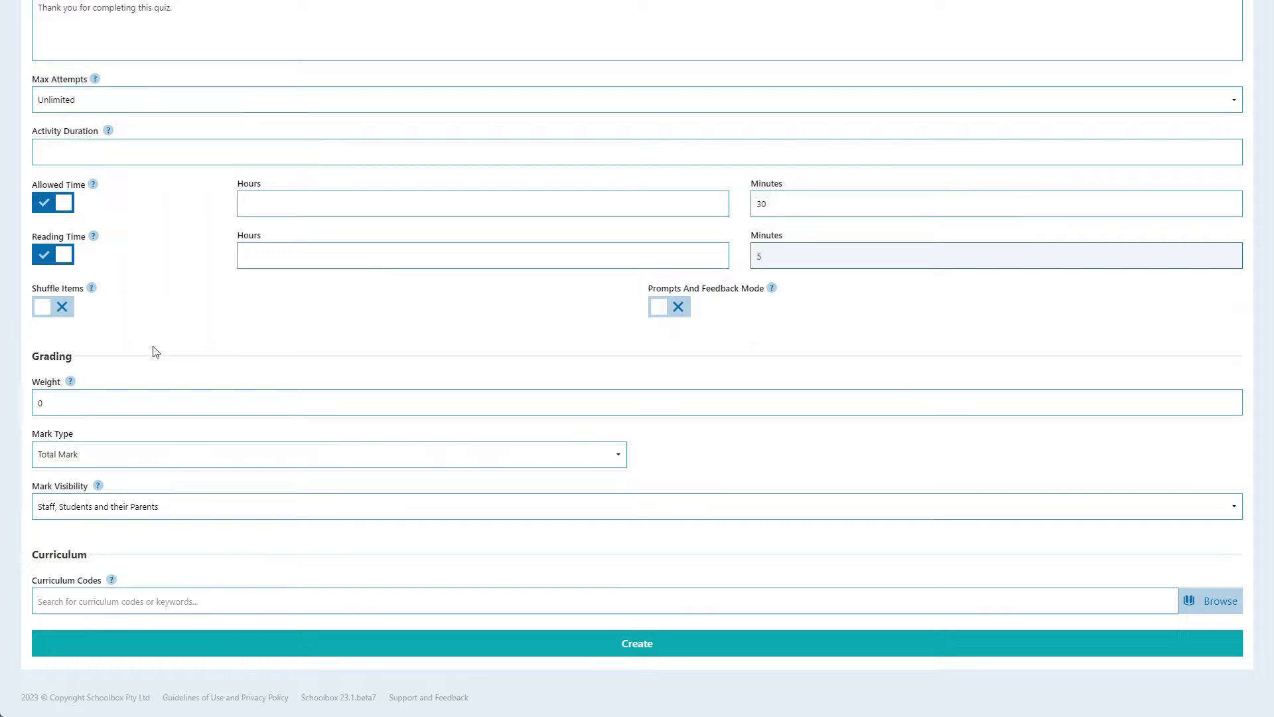
Step: Set weight 10 with 5 Point Scale letter grades and create the quiz
left_click(66, 403)
type("10")
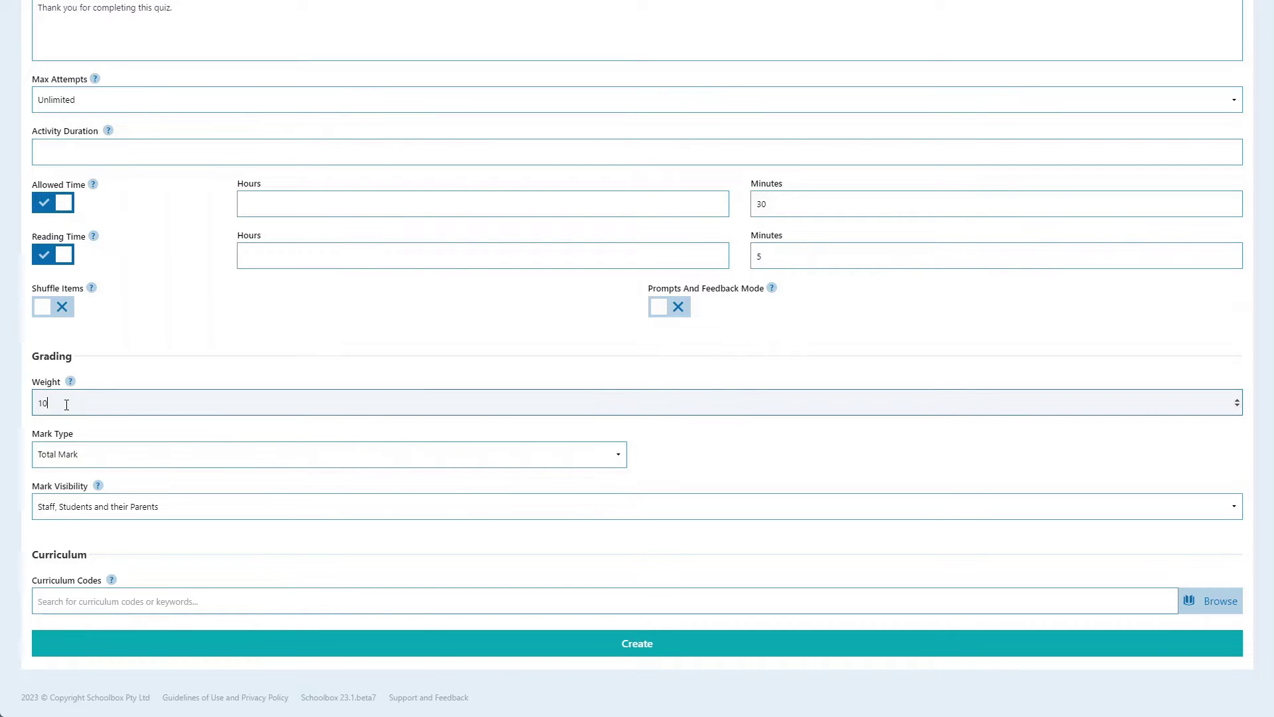
left_click(69, 457)
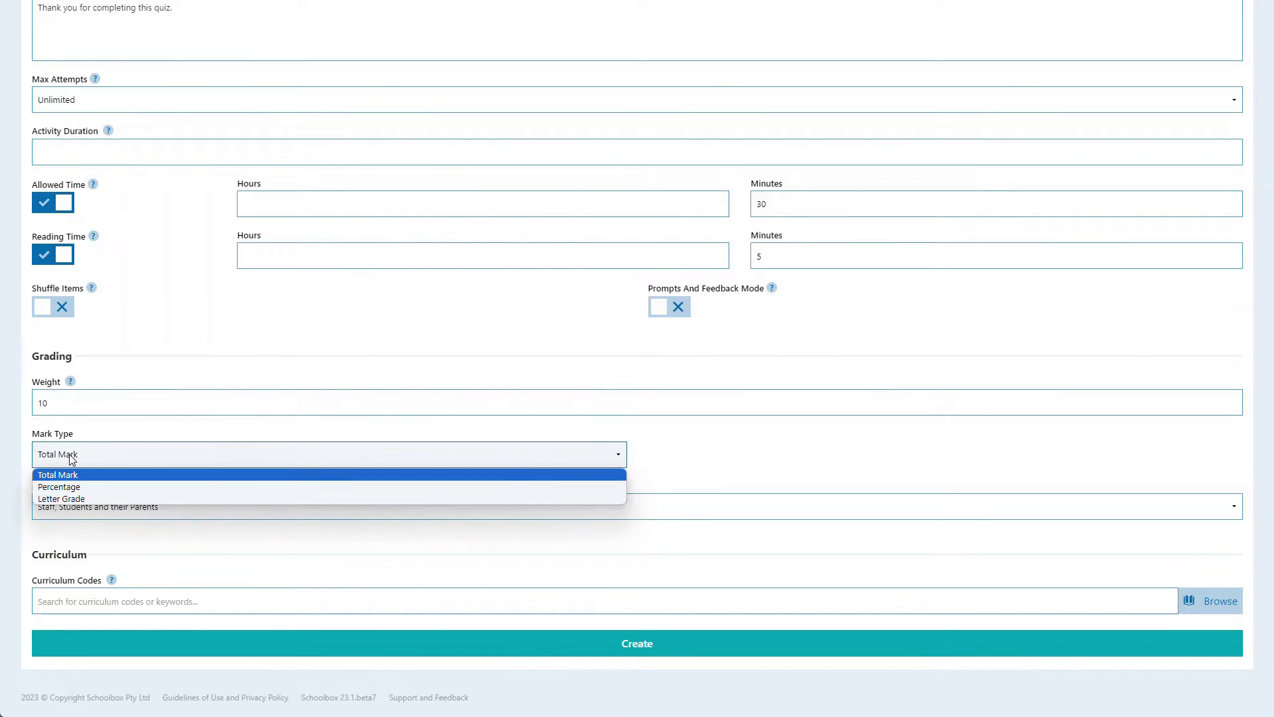
left_click(66, 498)
left_click(1027, 455)
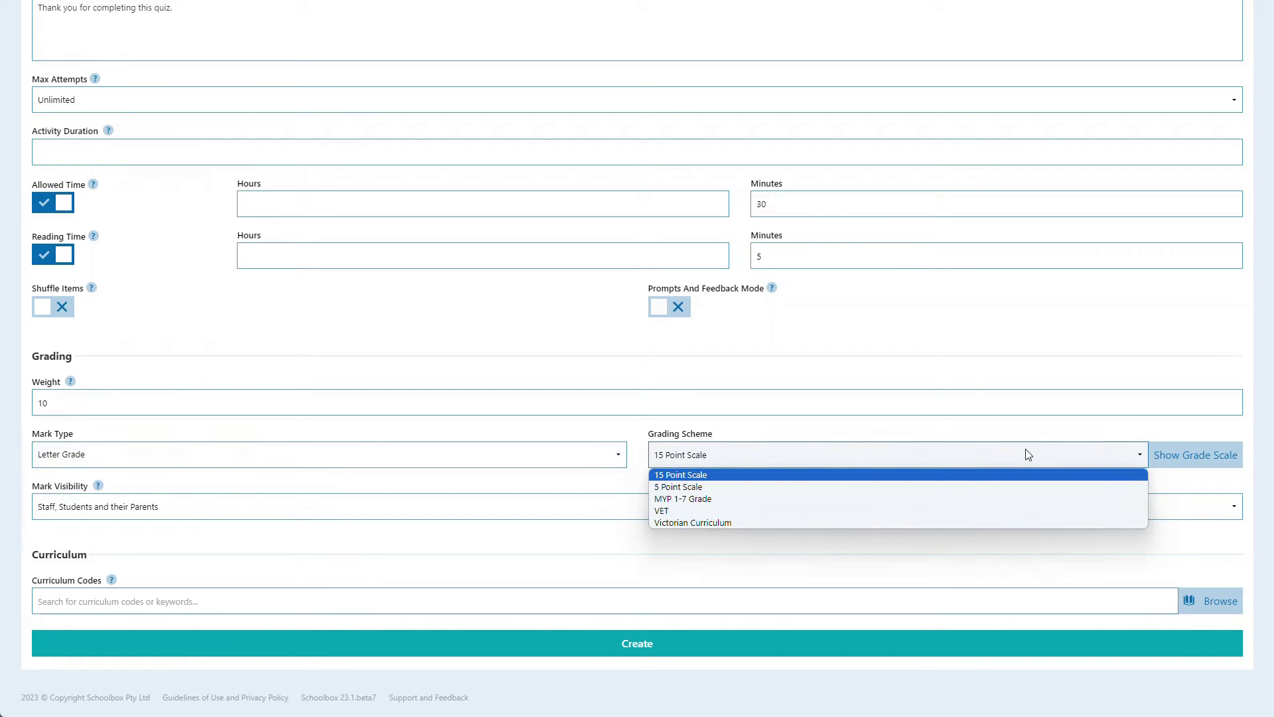
left_click(1001, 488)
left_click(636, 643)
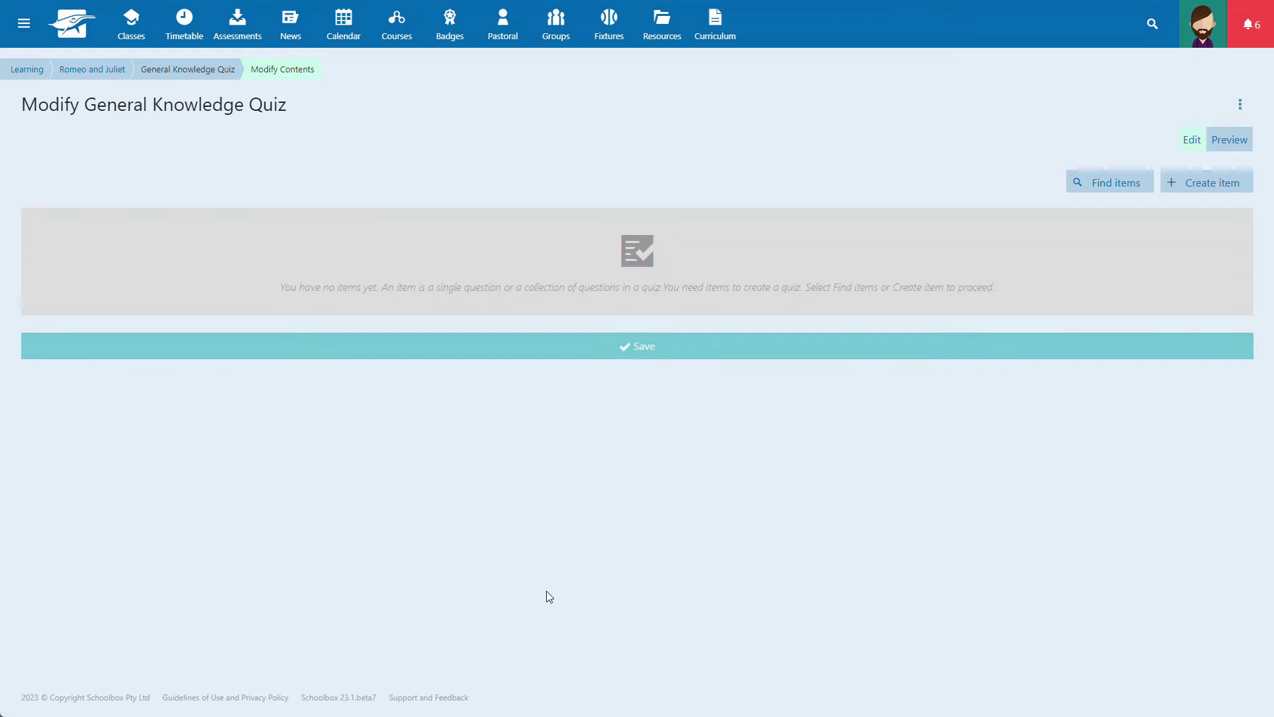
Step: Create a new item titled Question 2 and save a Scientific calculator feature in it
left_click(1218, 181)
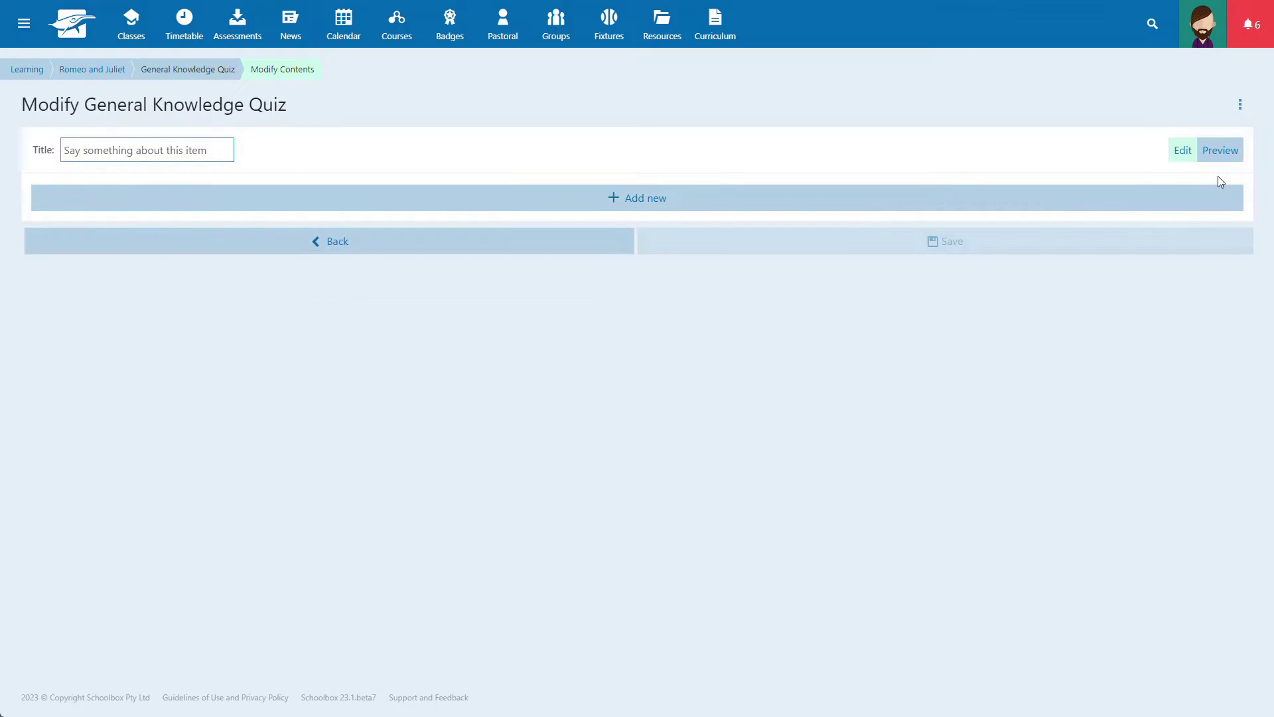
left_click(93, 152)
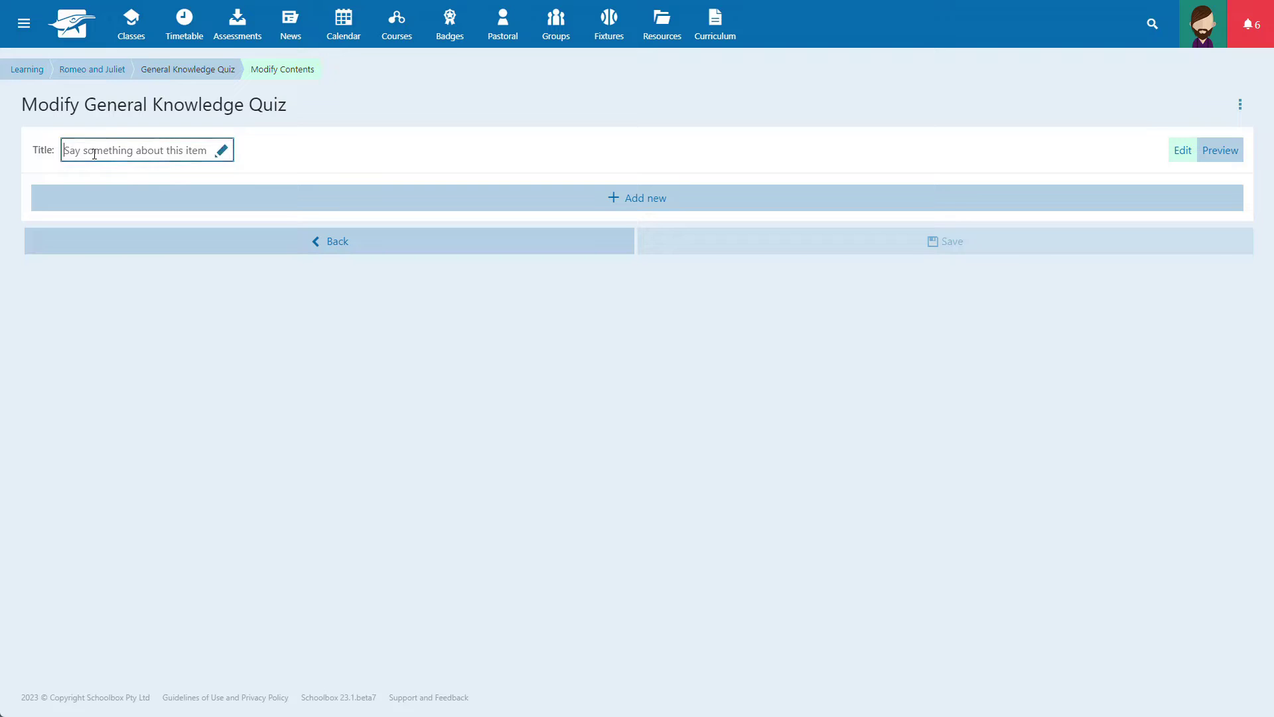
type("Question")
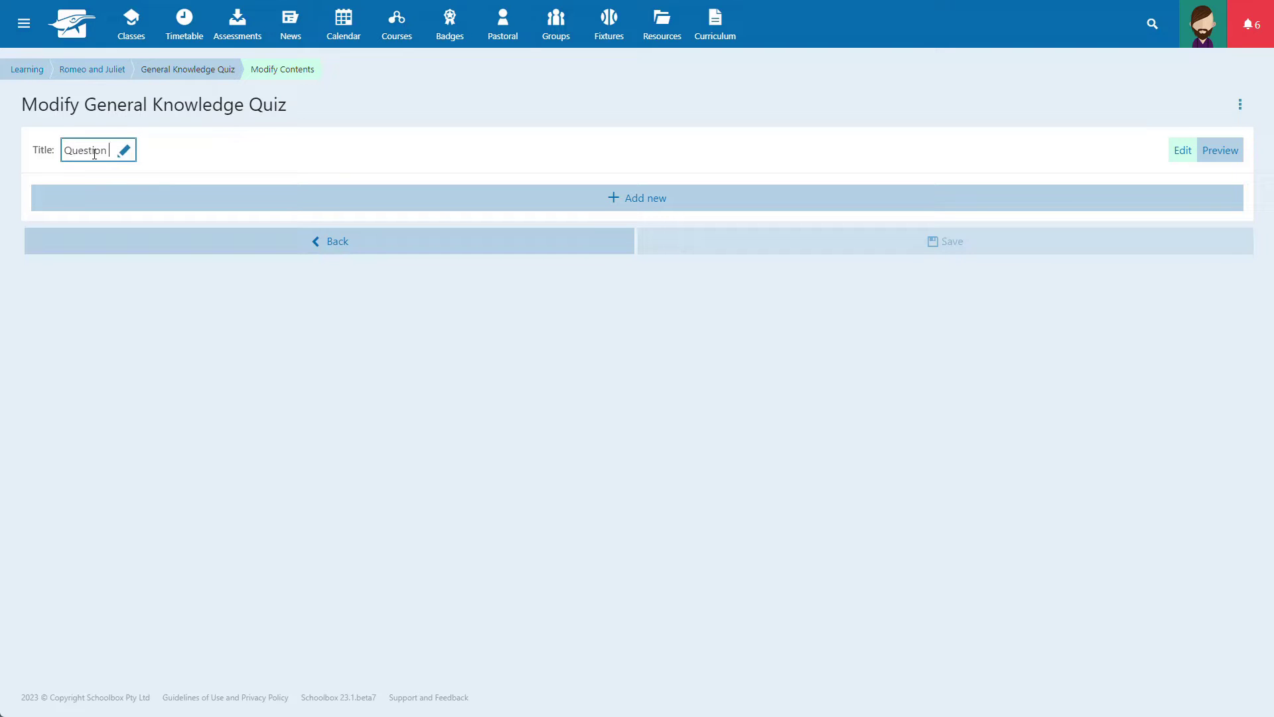
type(" 2")
left_click(672, 208)
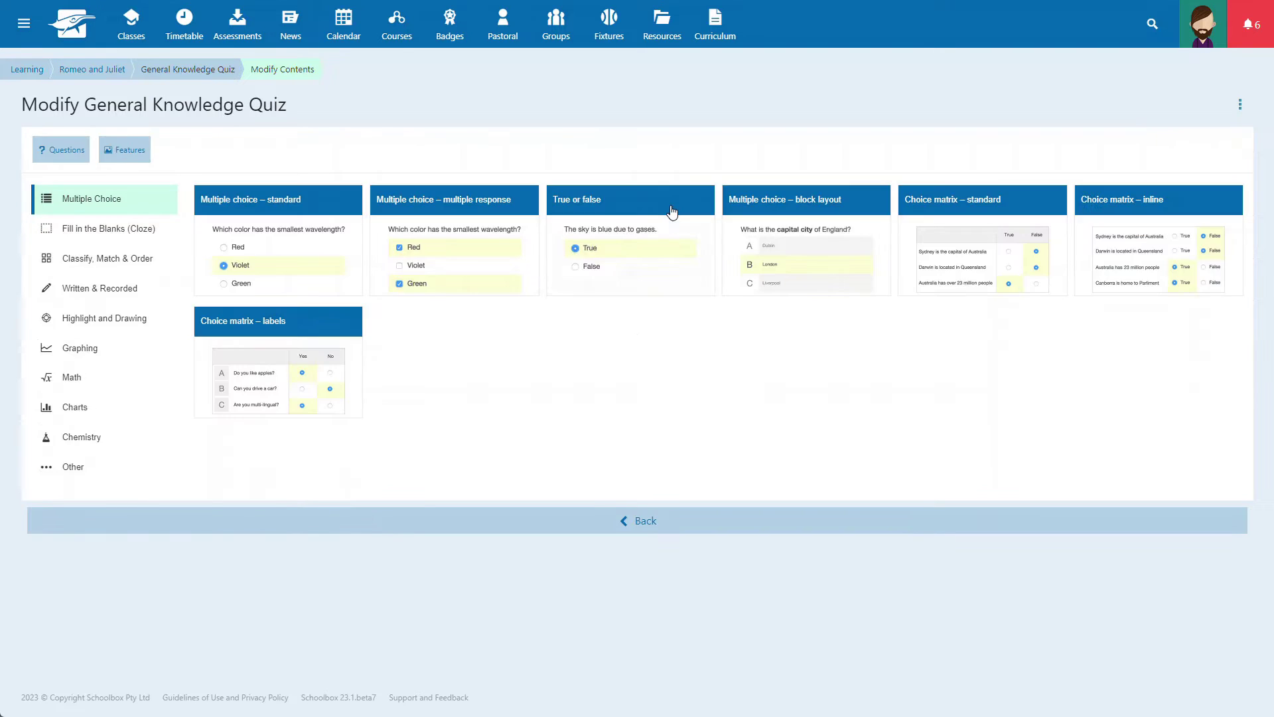
left_click(122, 150)
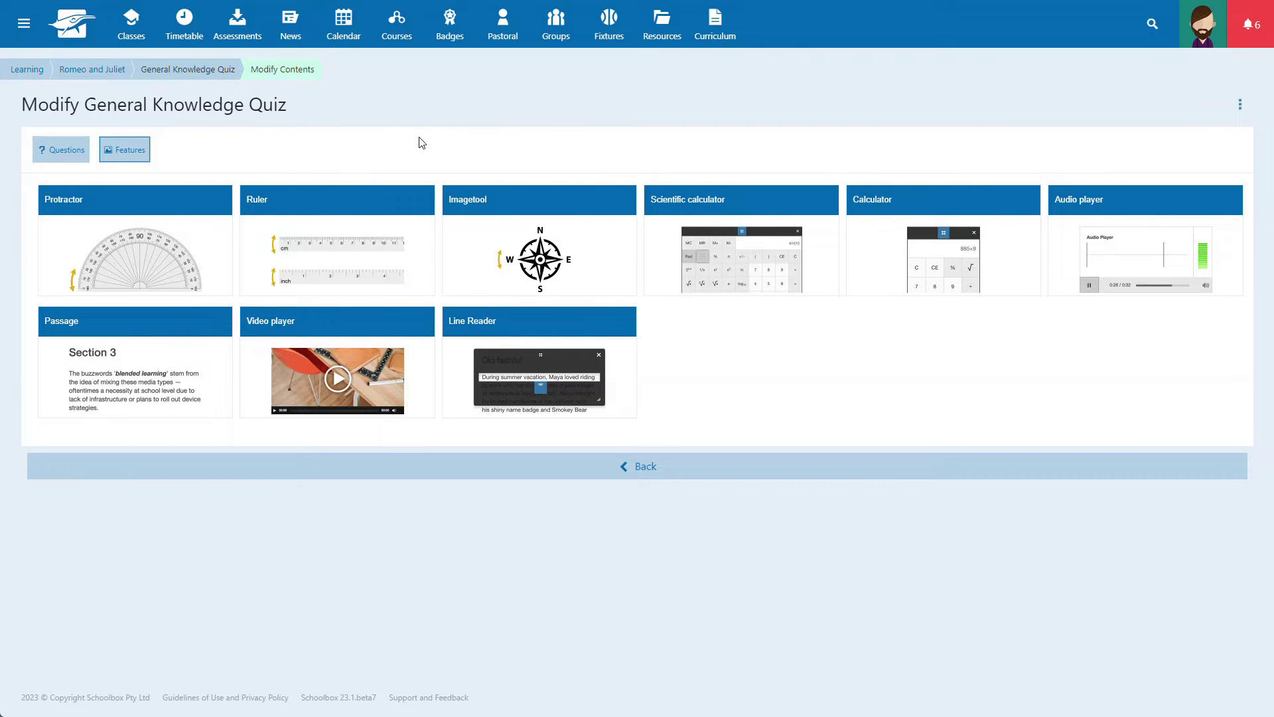
mouse_move(741, 244)
left_click(695, 204)
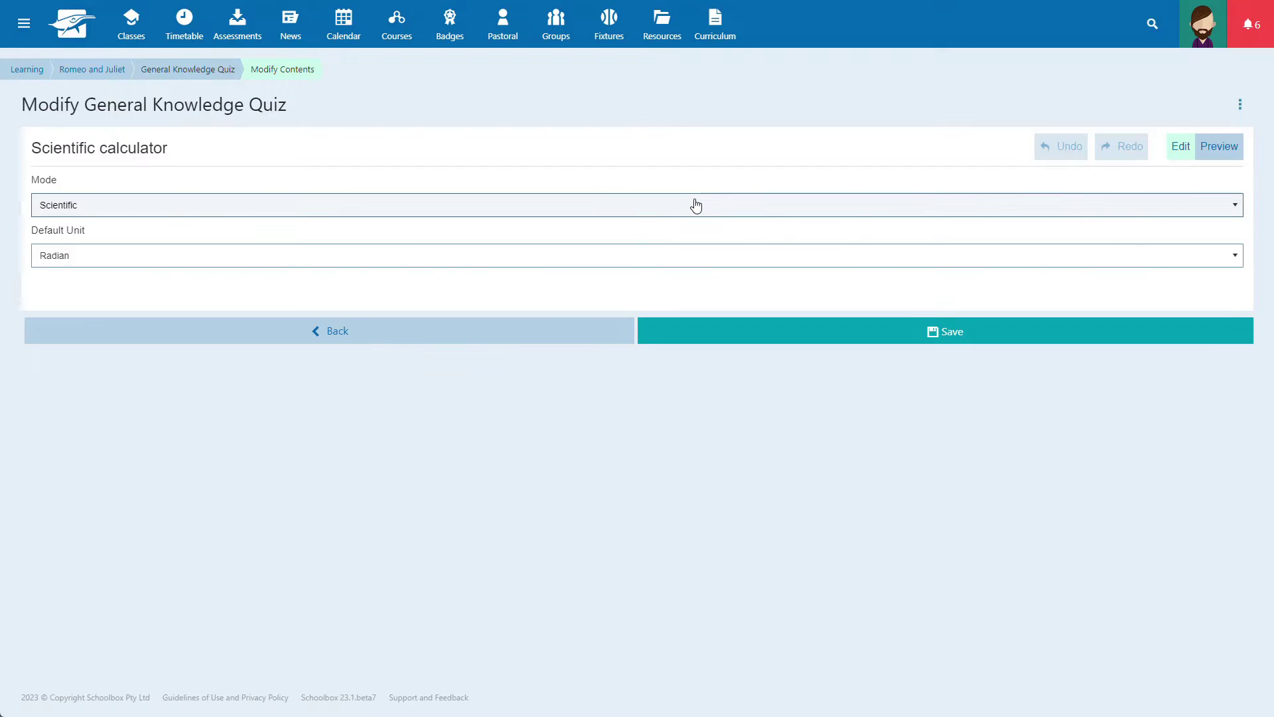
left_click(786, 334)
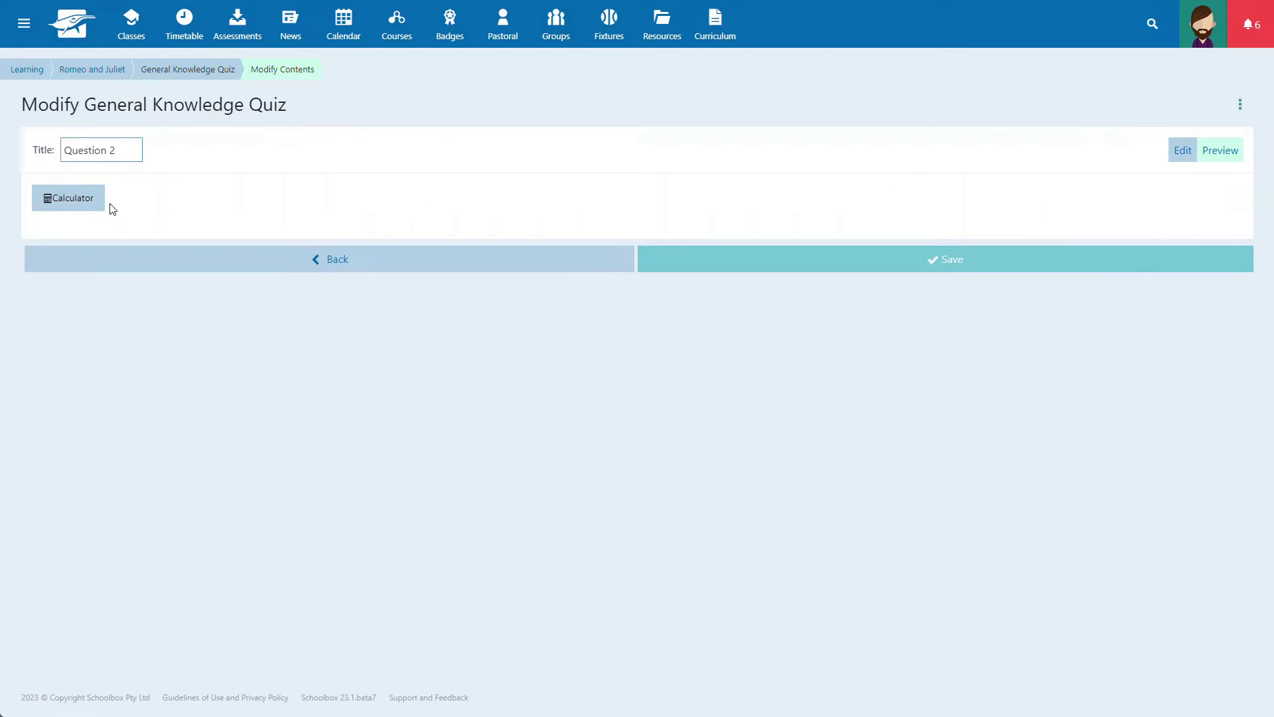
Step: Try out the scientific calculator, close it, and return the item to editing
left_click(94, 200)
left_click(382, 225)
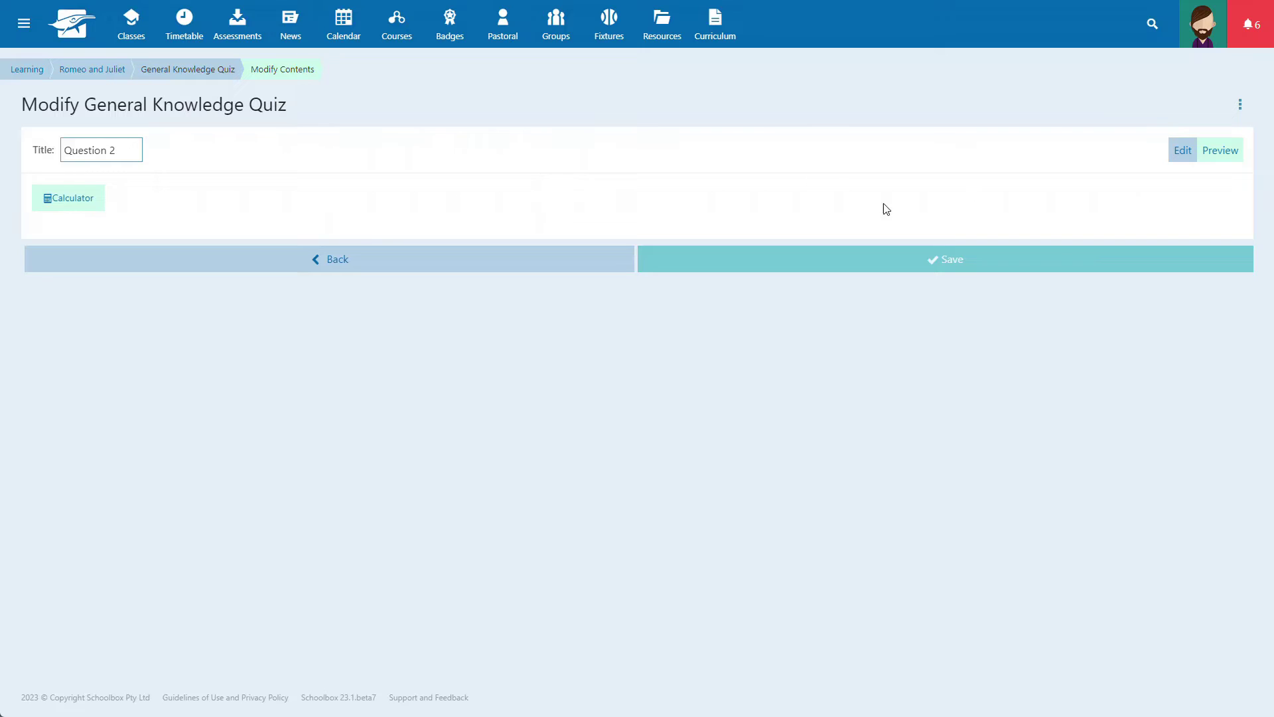
left_click(1181, 152)
Step: Browse the question type categories and add a Graphing question to Question 2
left_click(1023, 297)
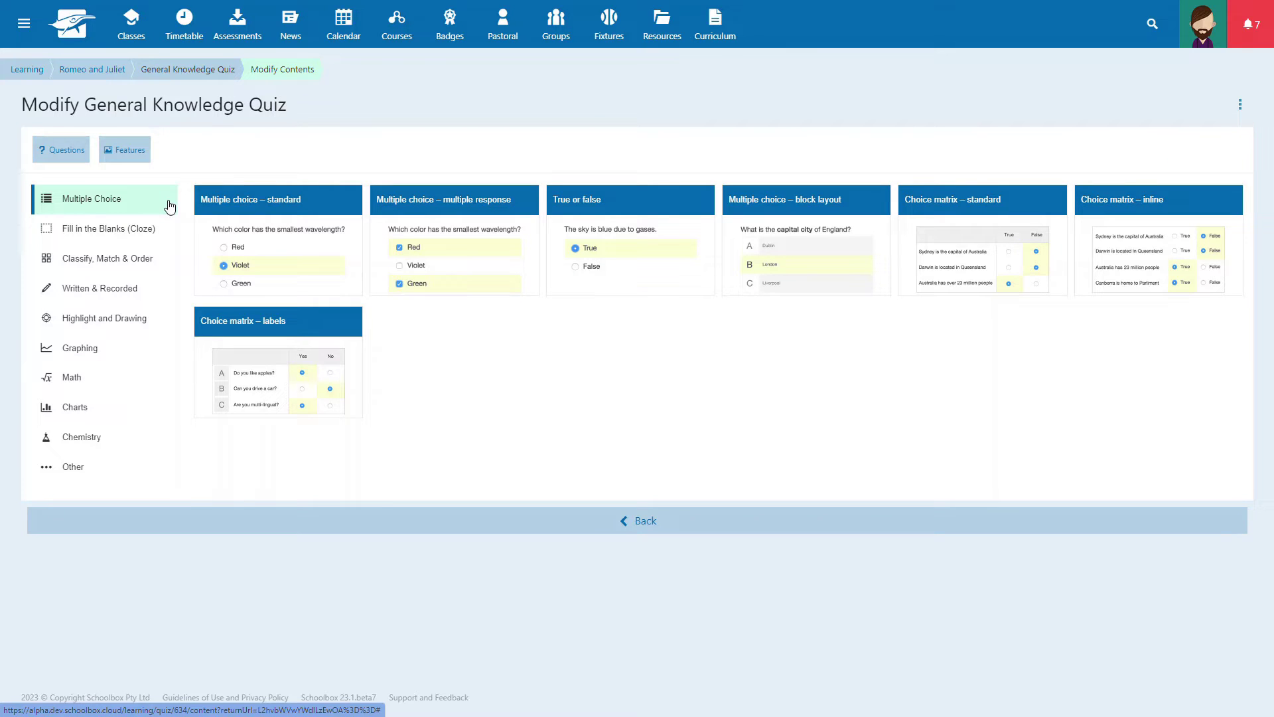
left_click(151, 238)
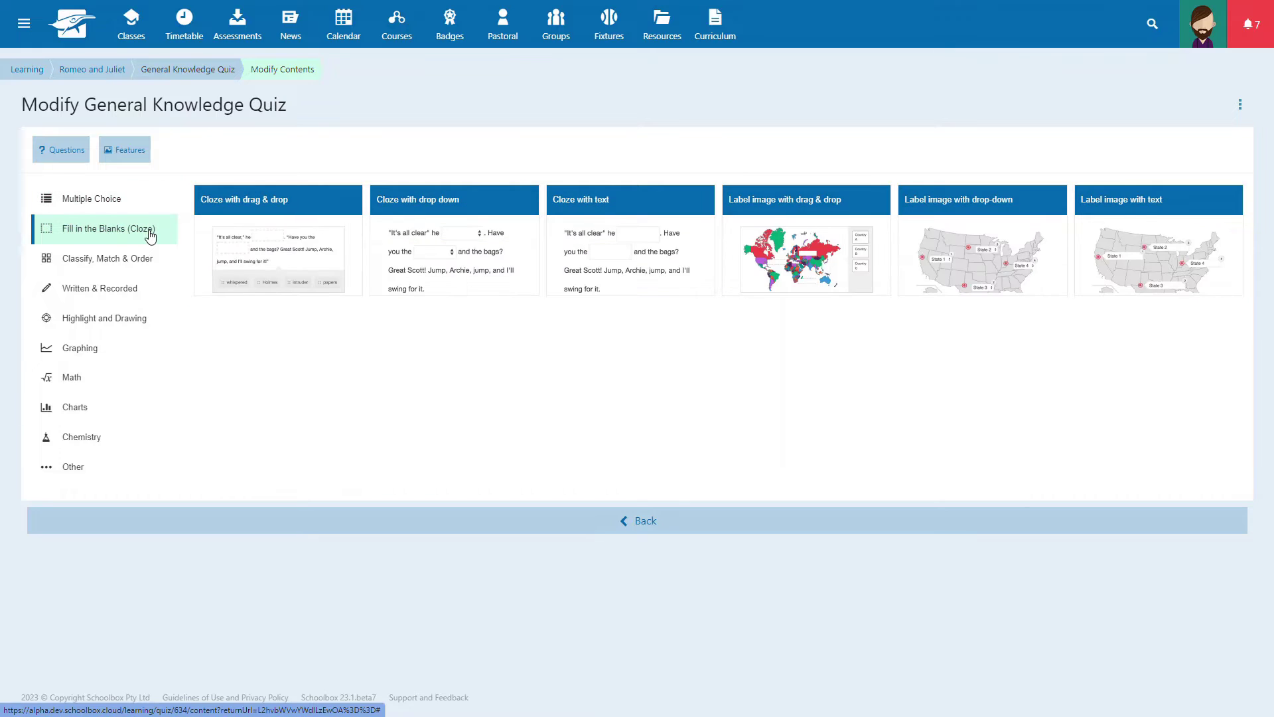
left_click(142, 268)
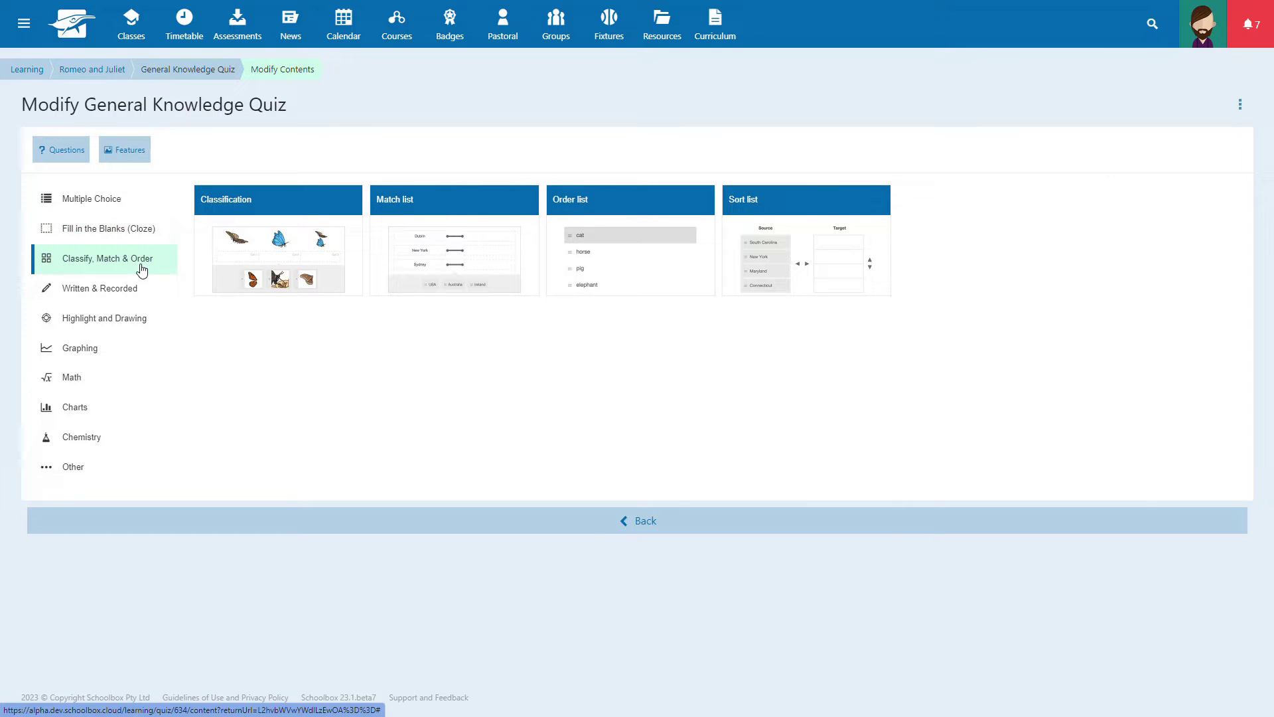
left_click(137, 288)
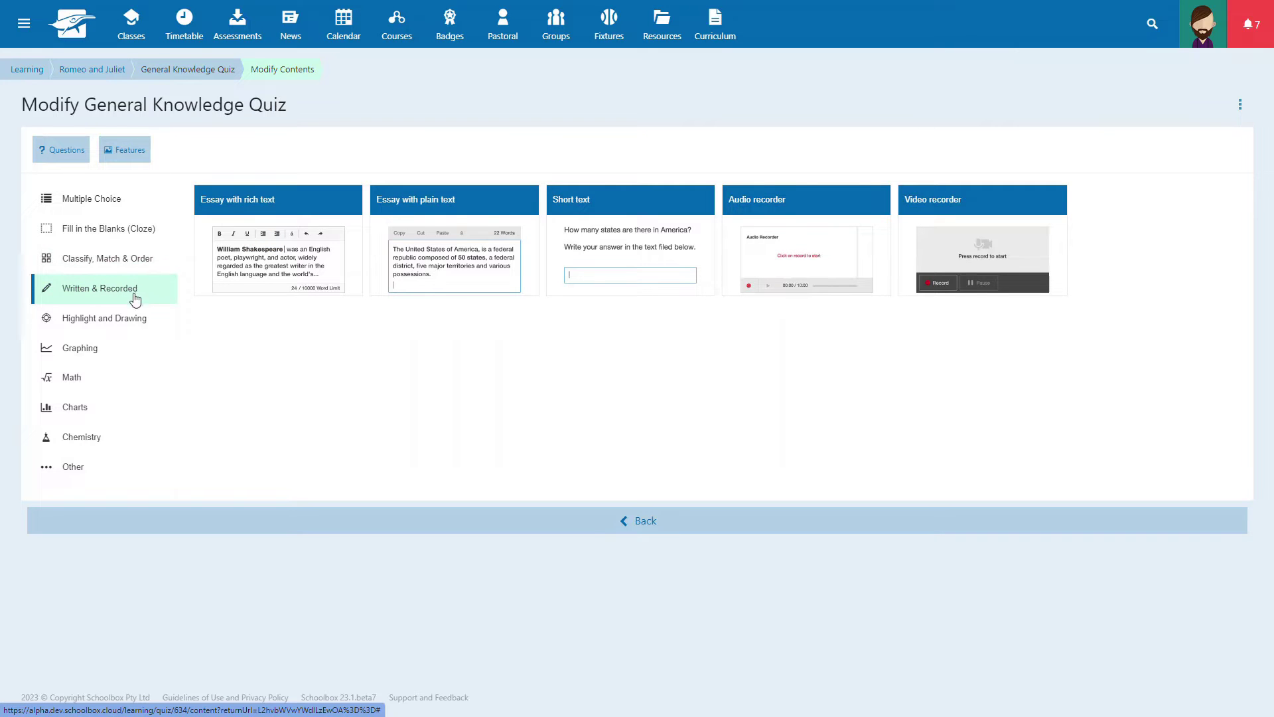
left_click(133, 319)
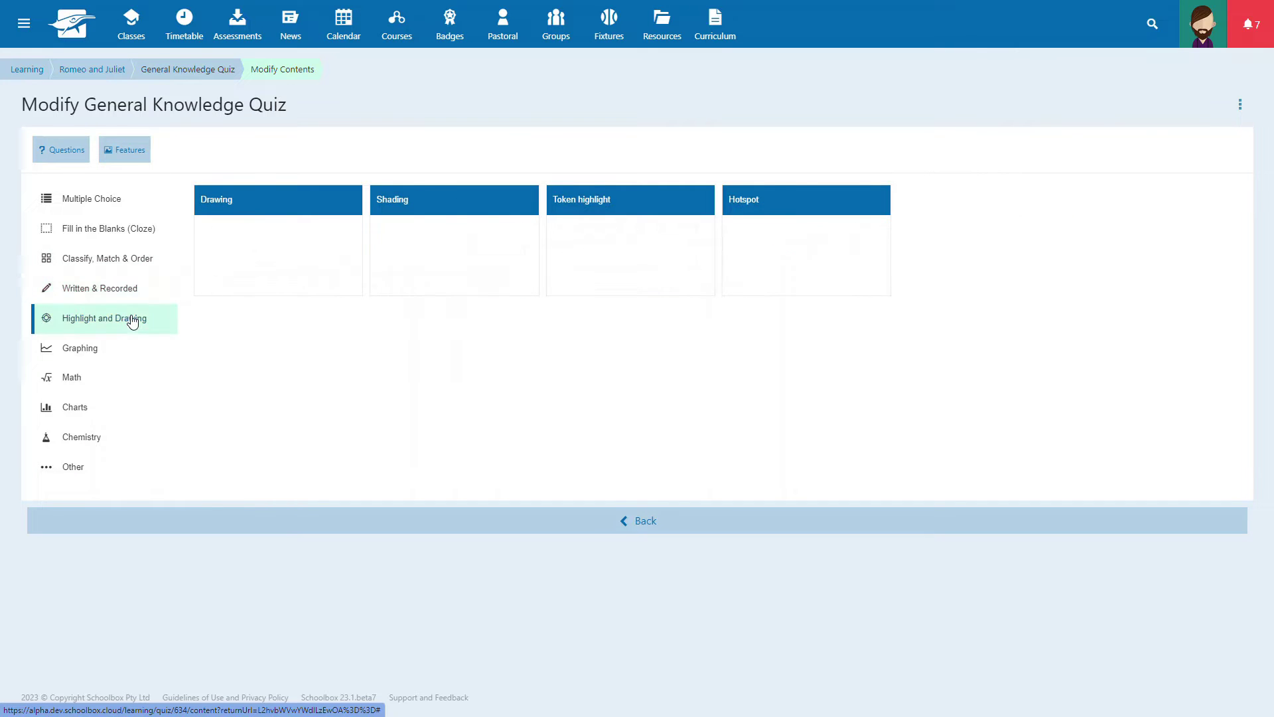
left_click(123, 350)
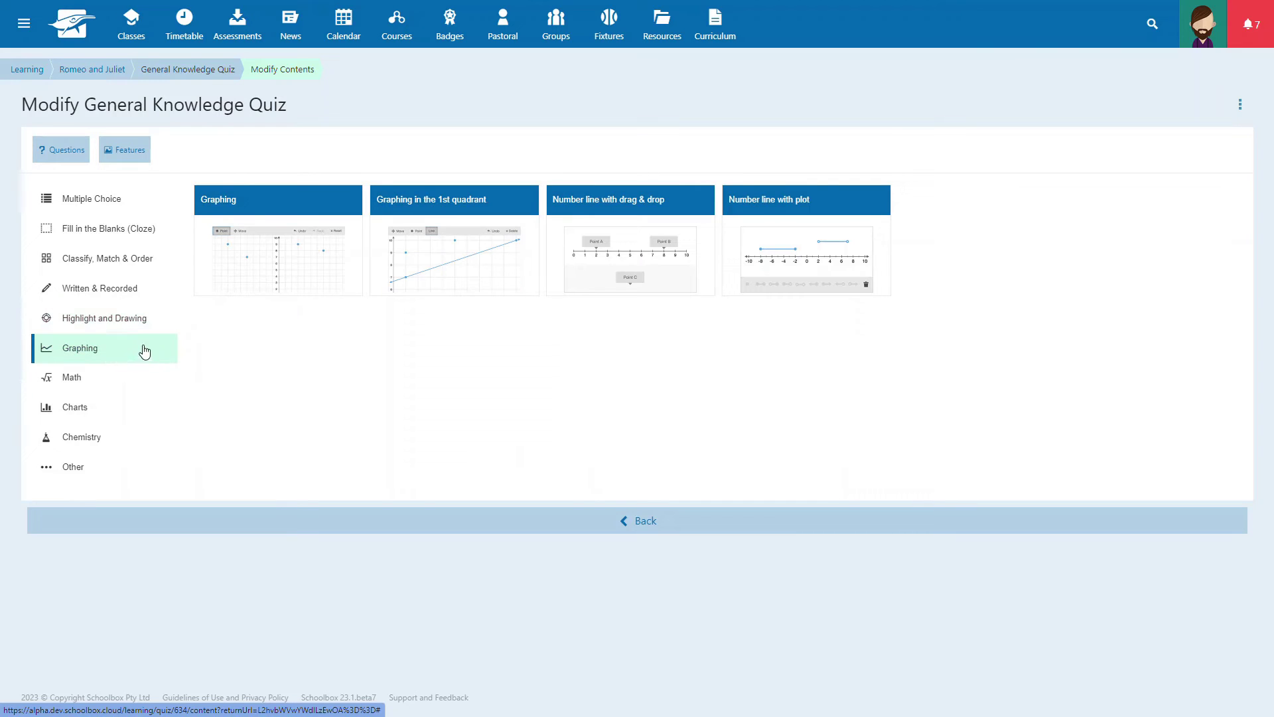
mouse_move(278, 241)
left_click(253, 264)
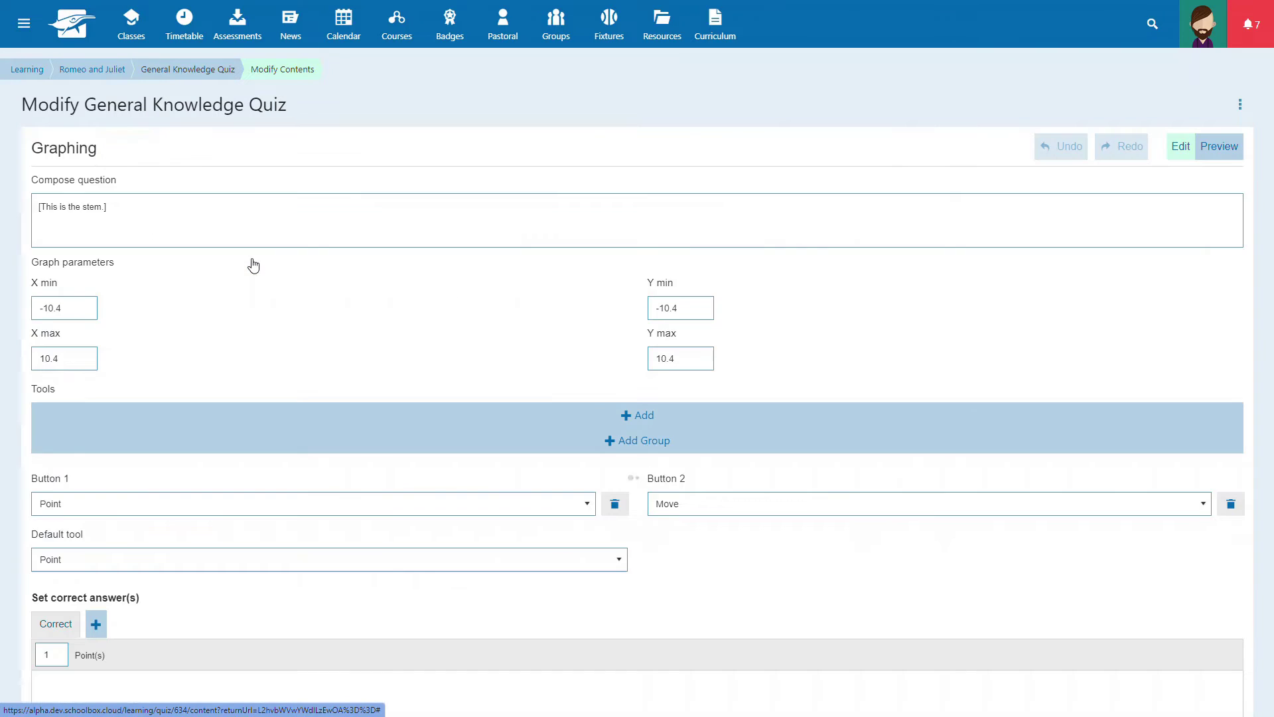
type("Plot the point (3, -2) on a coordinate plane.")
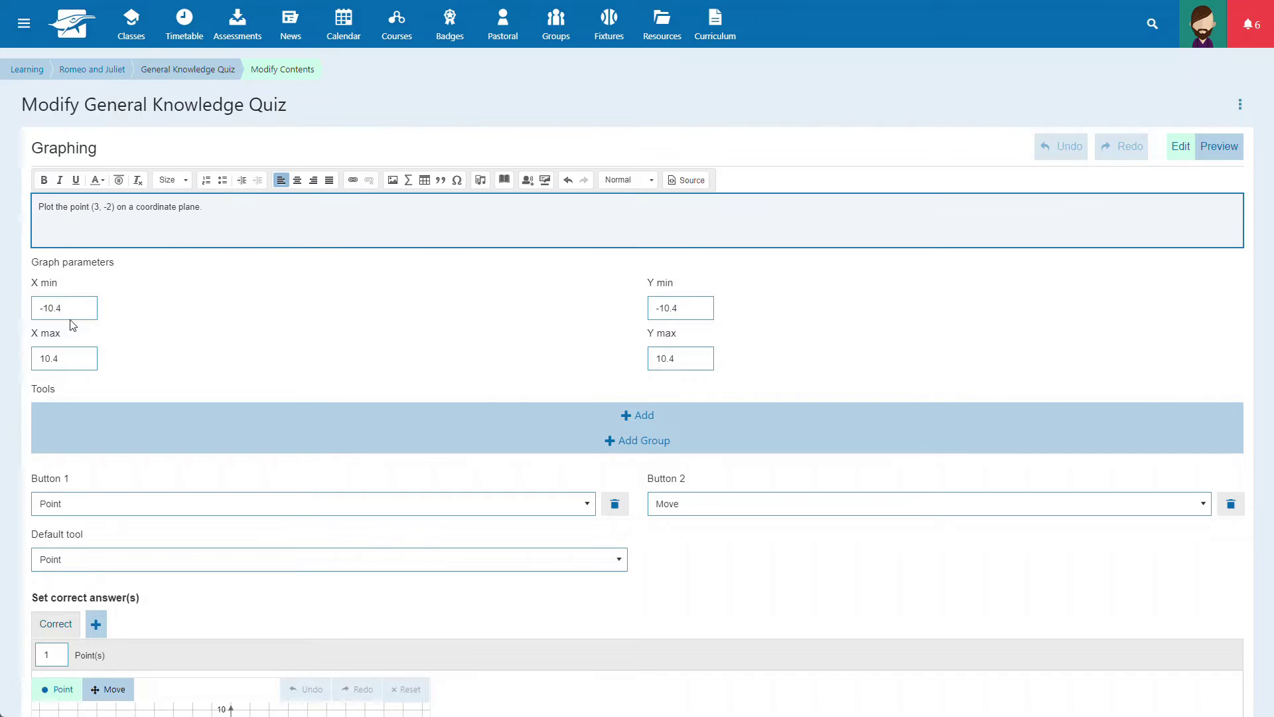
Step: Set both axes from -5 to 5, mark (-2, 3) correct, and save
left_click(45, 310)
type("-5")
key("Tab")
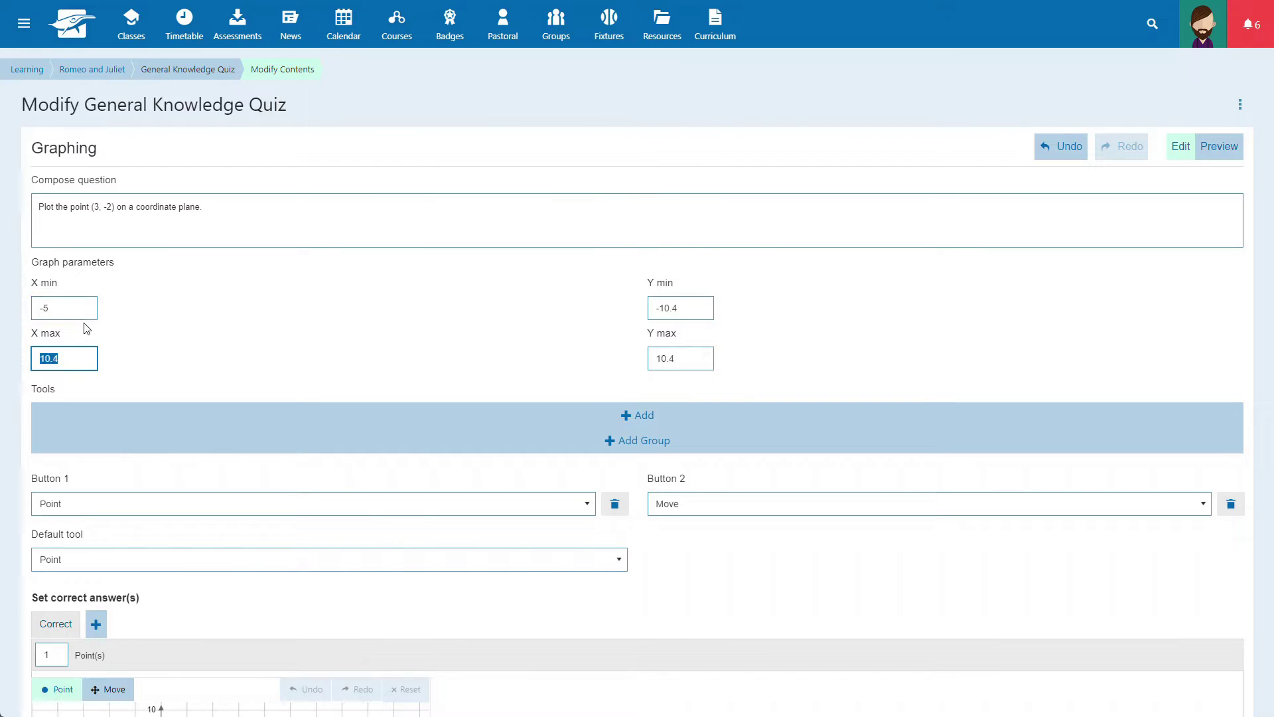
type("5")
key("Tab")
type("-5")
key("Tab")
type("5")
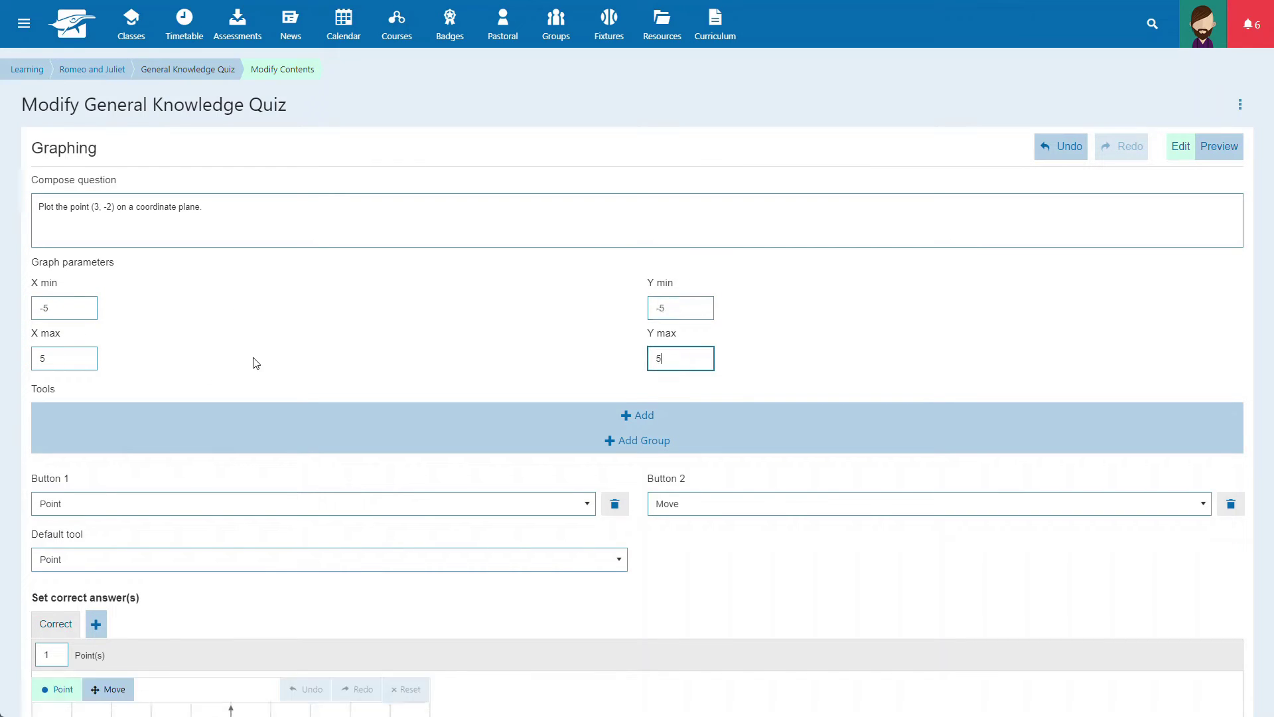
scroll(253, 363, "down", 3)
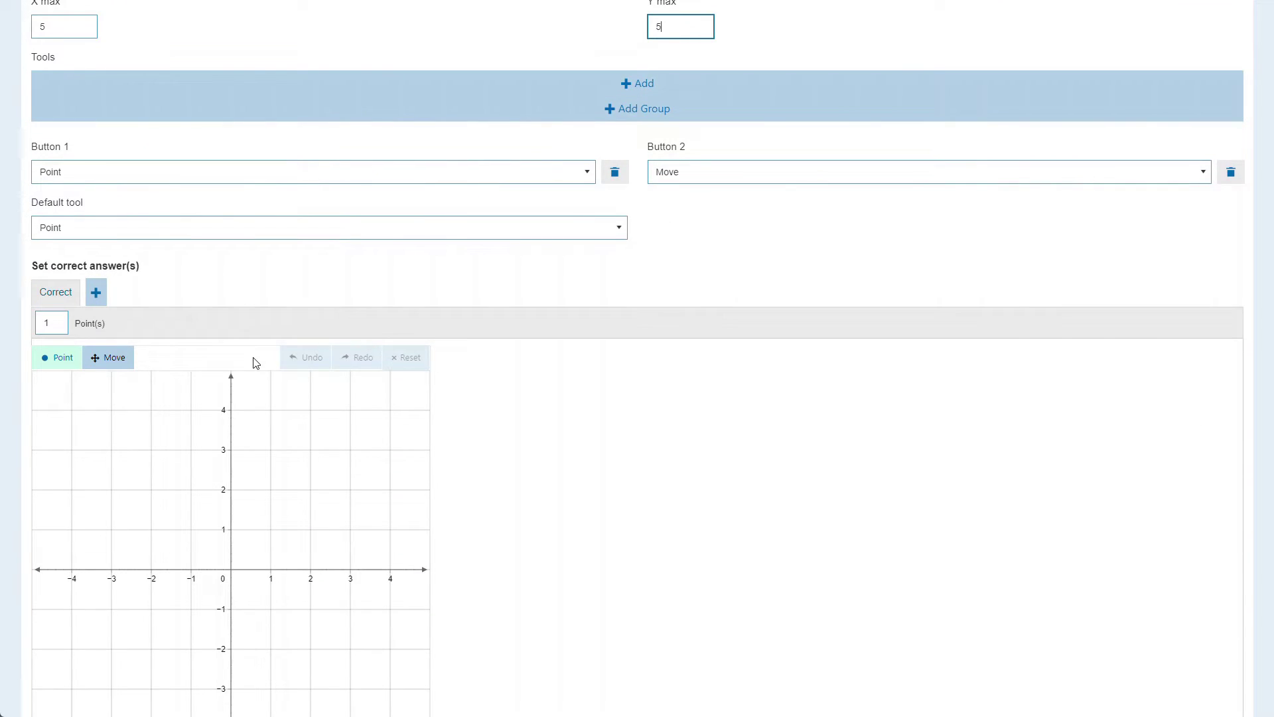
left_click(151, 451)
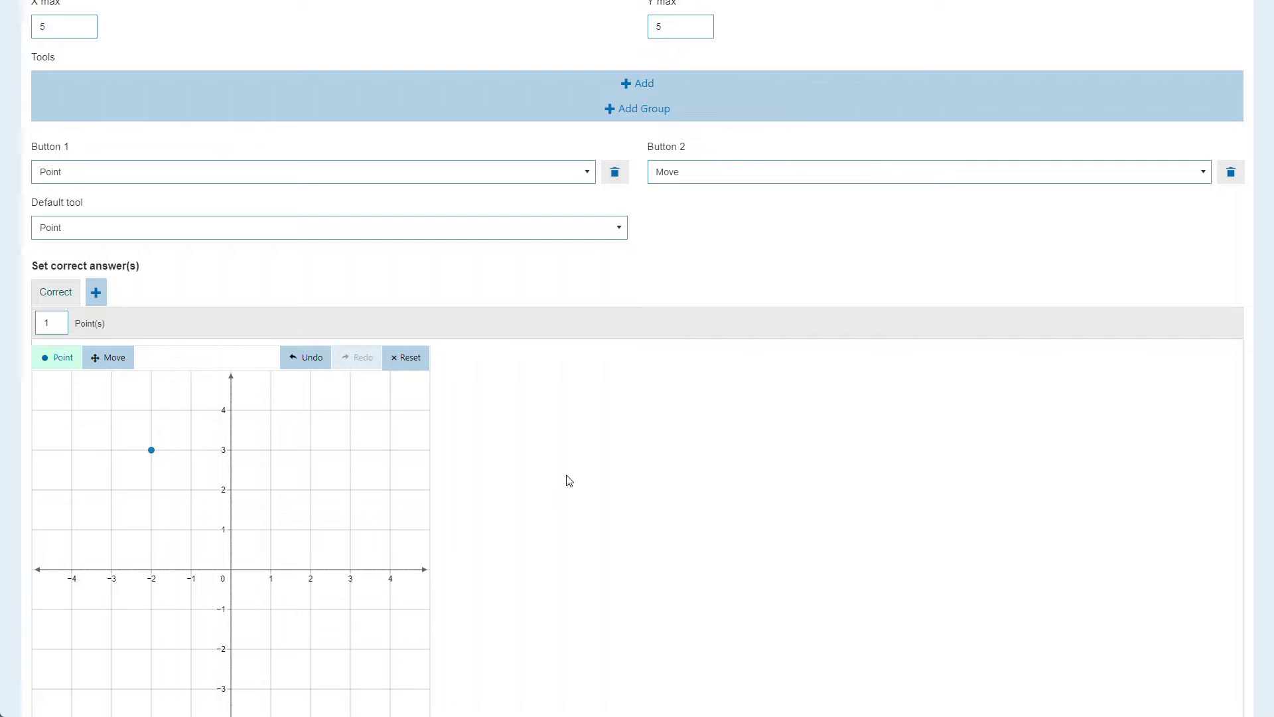
scroll(568, 481, "down", 3)
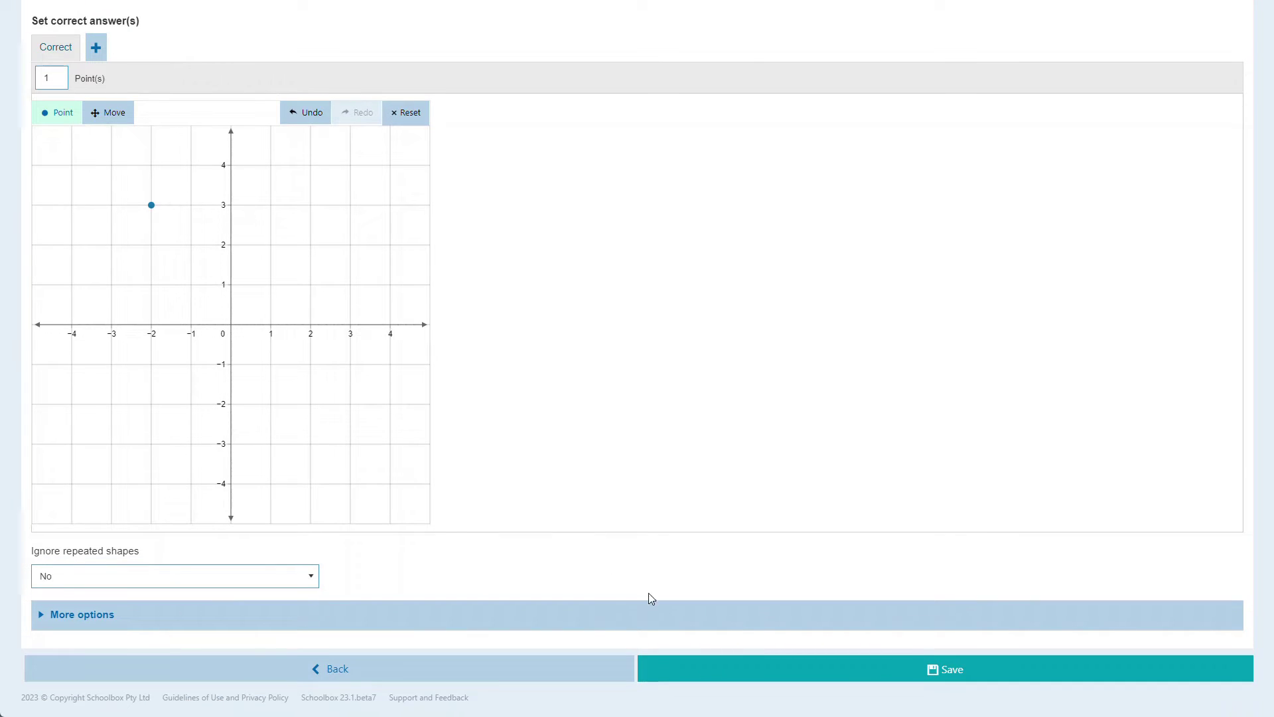
left_click(737, 667)
Step: Check test points (2, 3), (3, 2) and (-2, 3) in preview
left_click(311, 270)
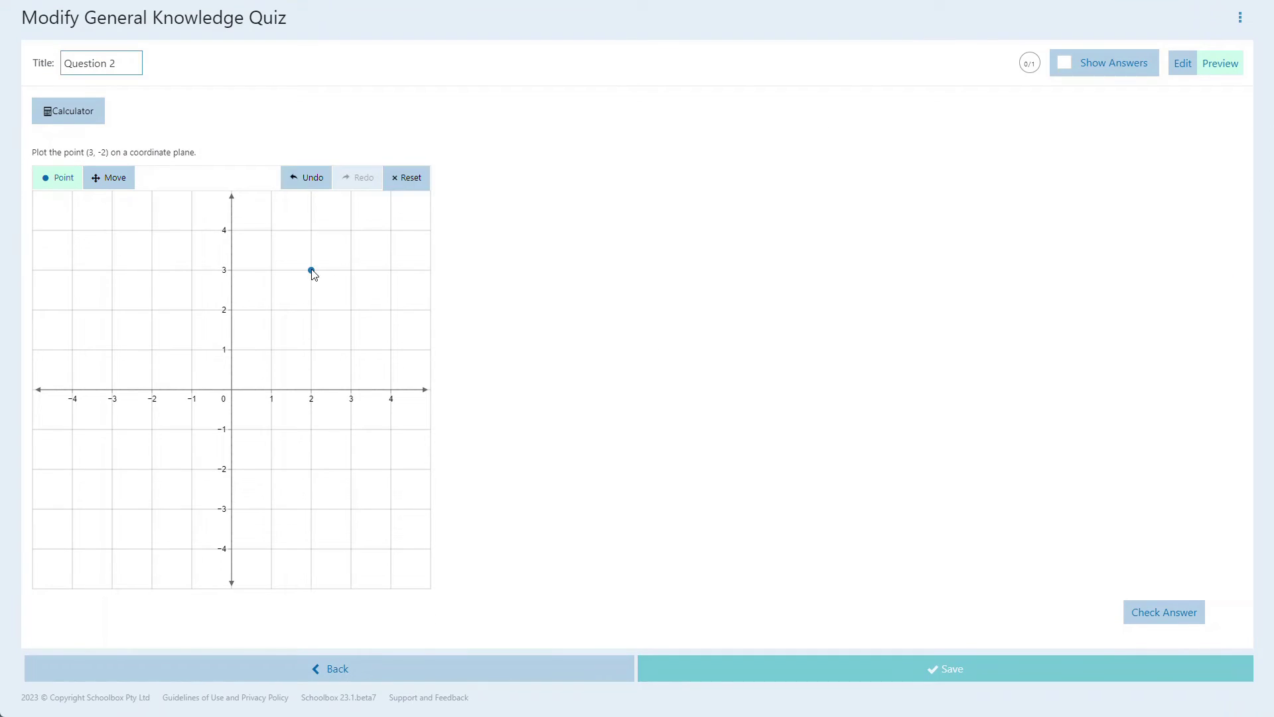
left_click(1151, 603)
left_click(351, 310)
left_click(1164, 613)
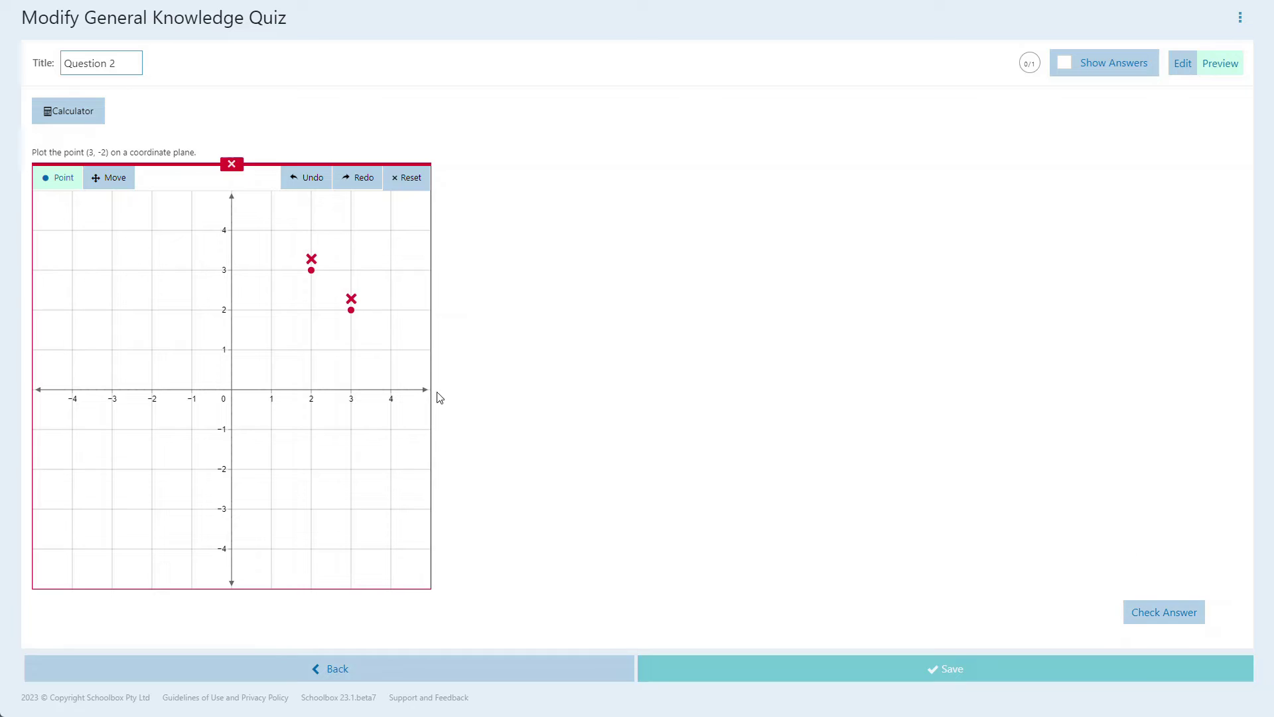
left_click(151, 270)
left_click(1167, 612)
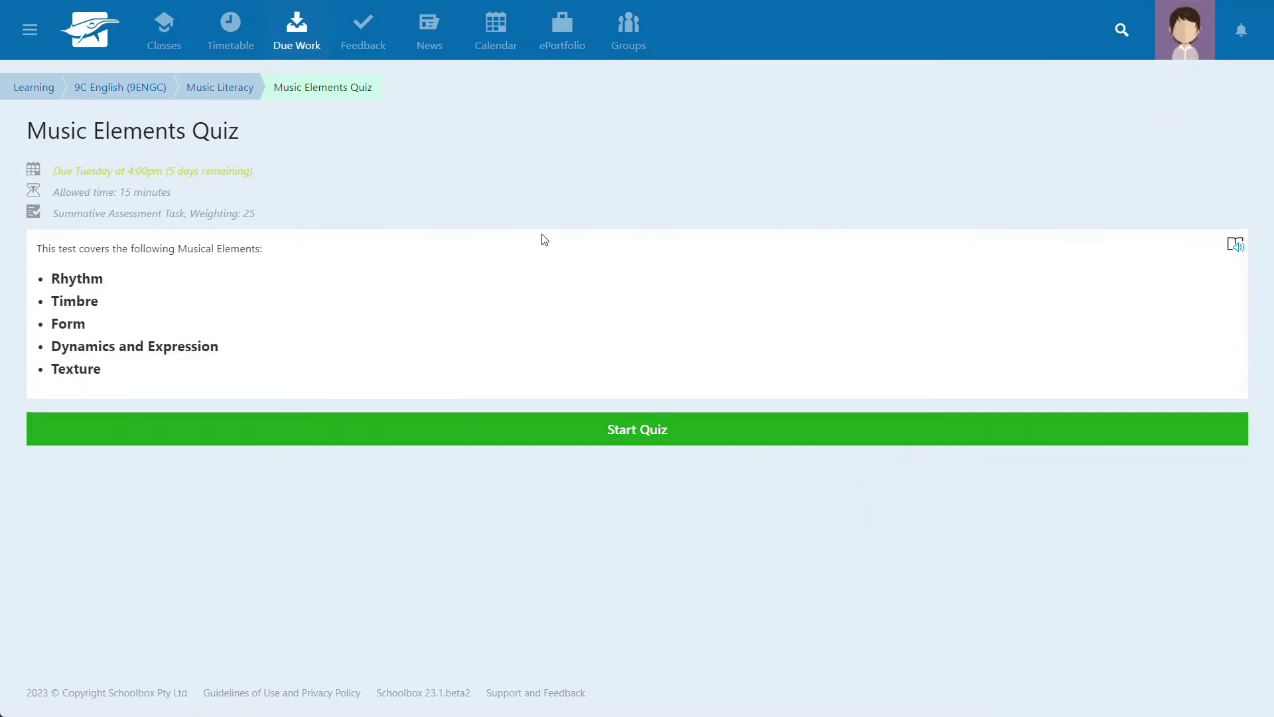
Step: Start the quiz, answer the Timbre definition, and fill the blanks with Rhythm and Tempo
left_click(634, 438)
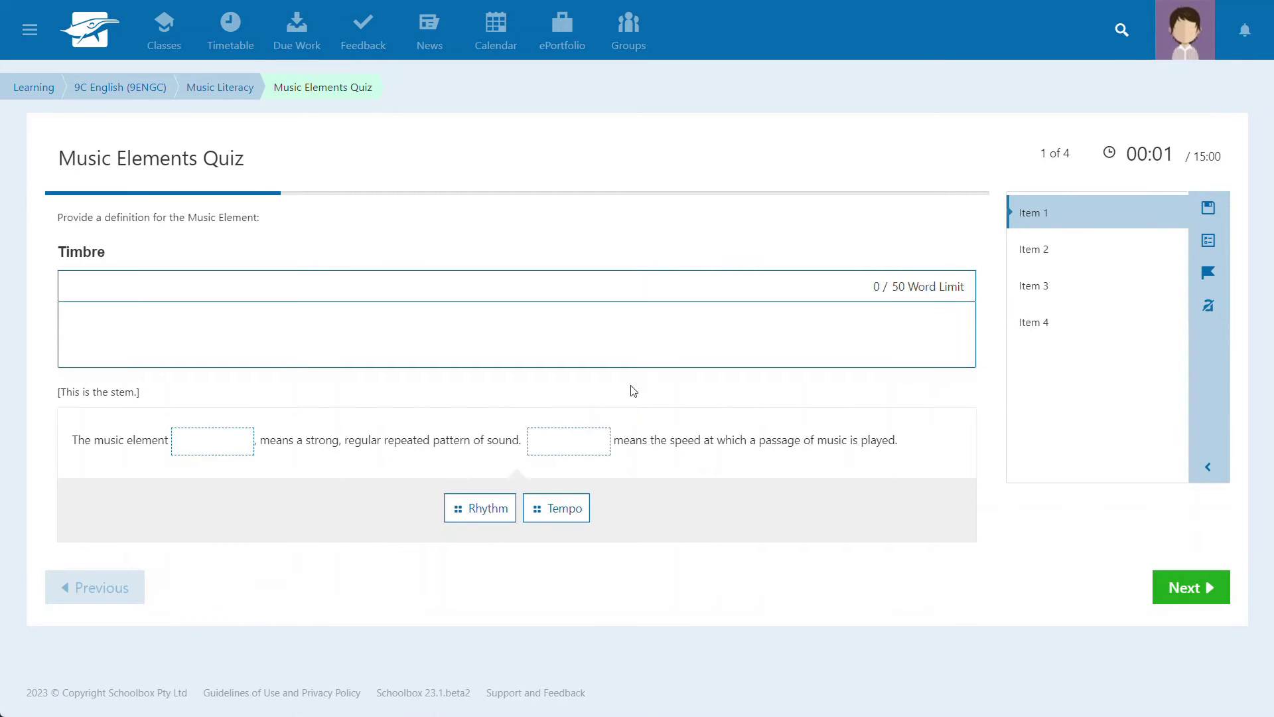
left_click(633, 333)
type("The sounds of di")
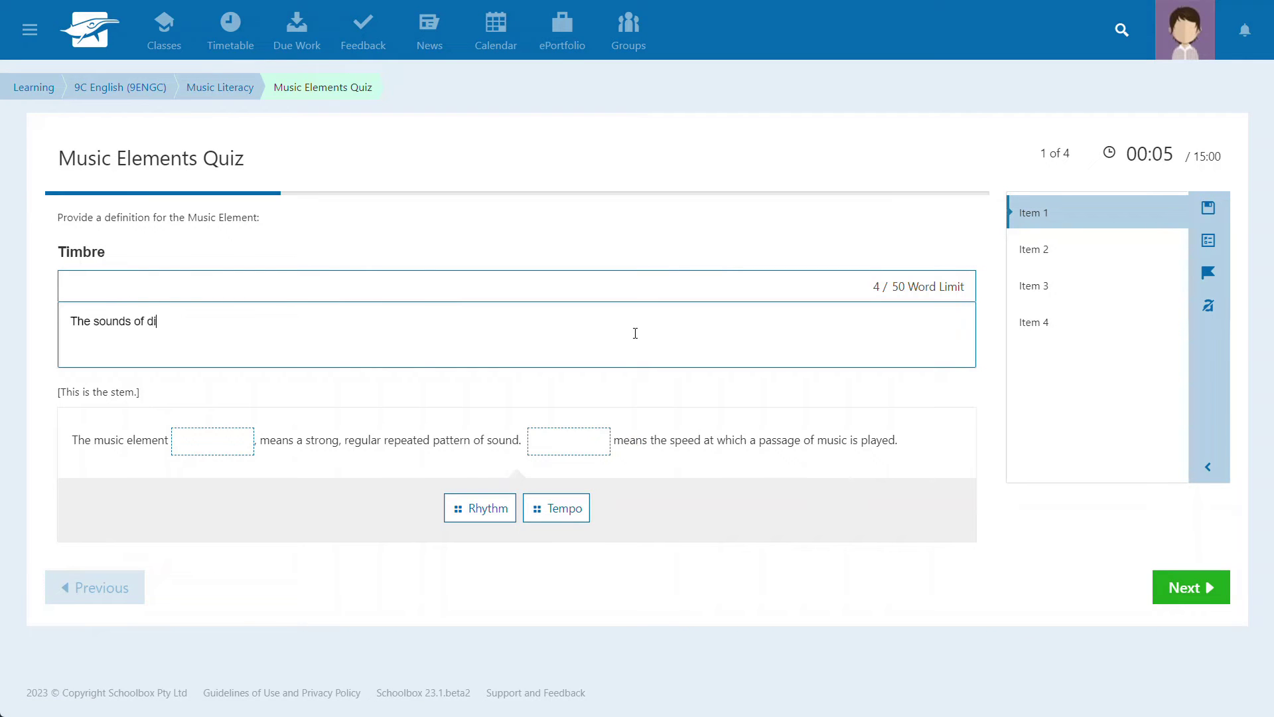
type("fferent instruments.")
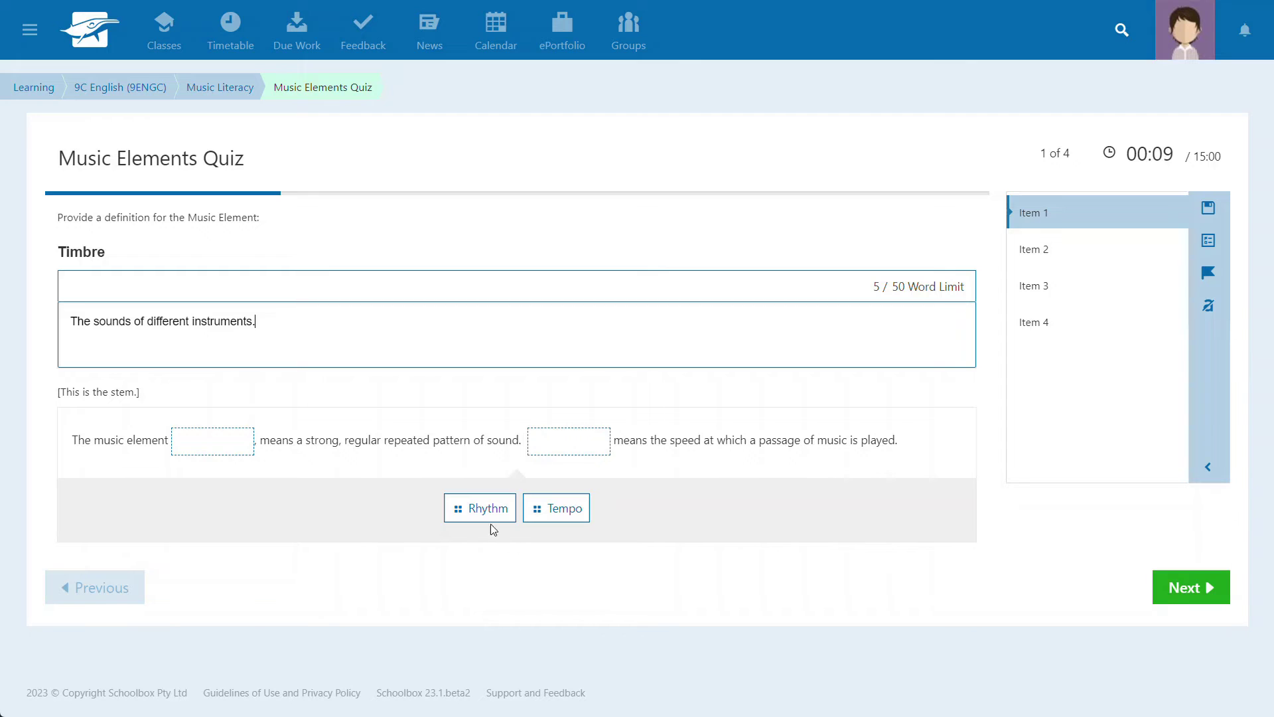
left_click_drag(483, 508, 213, 439)
left_click_drag(557, 507, 569, 439)
left_click(1184, 588)
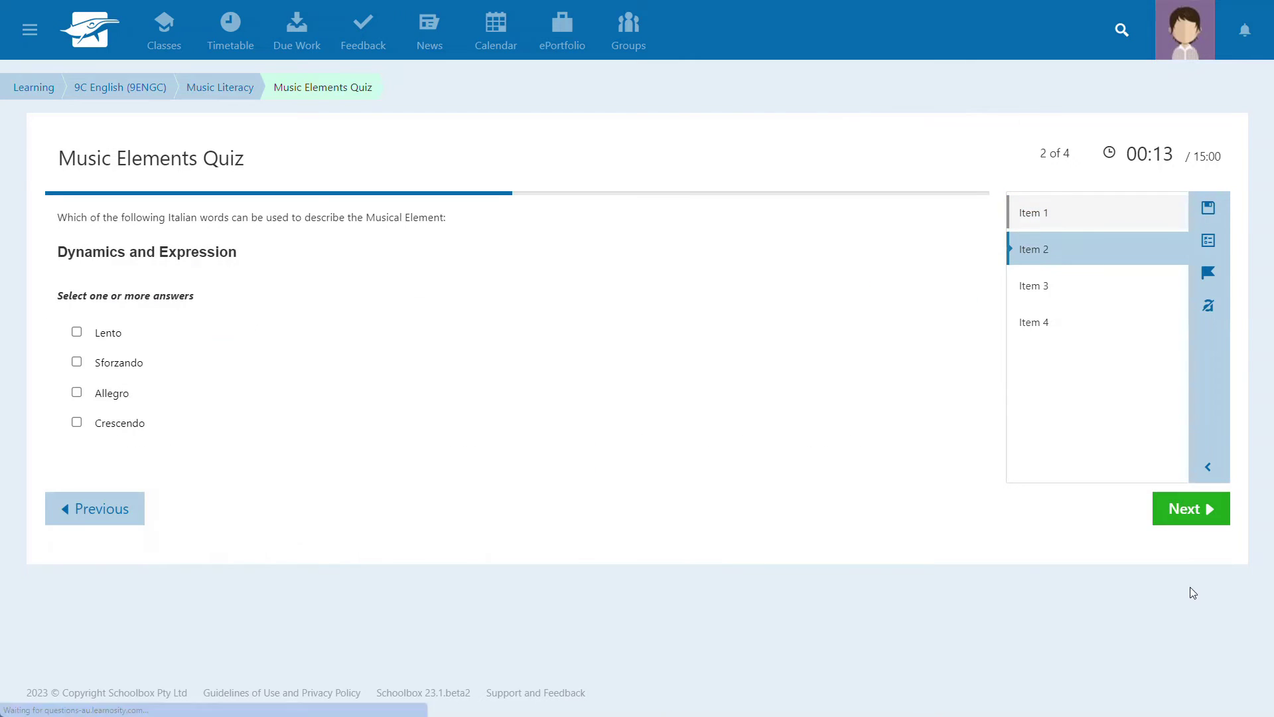
Step: Tick Sforzando and Crescendo, then match the four texture definitions
left_click(122, 364)
left_click(118, 423)
left_click(1174, 516)
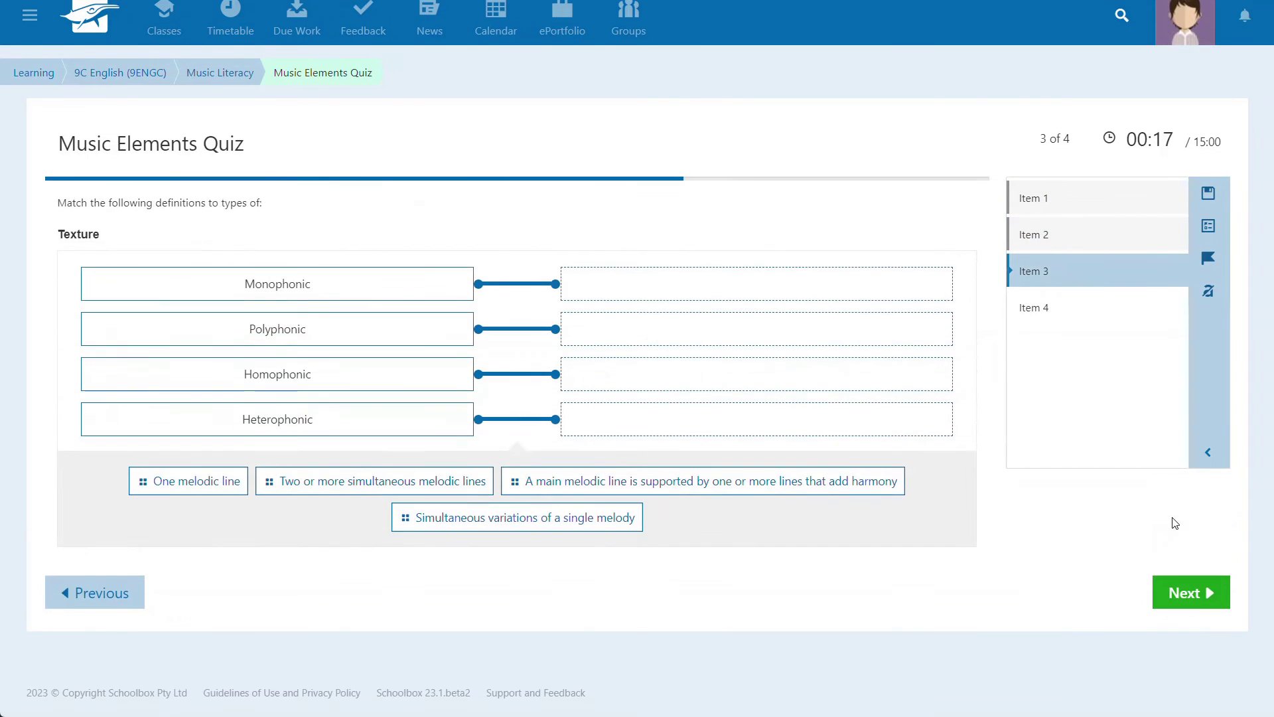
mouse_move(726, 486)
left_mouse_down()
mouse_move(723, 404)
mouse_move(708, 446)
left_mouse_up()
left_click_drag(588, 511, 660, 344)
left_click_drag(520, 495, 612, 301)
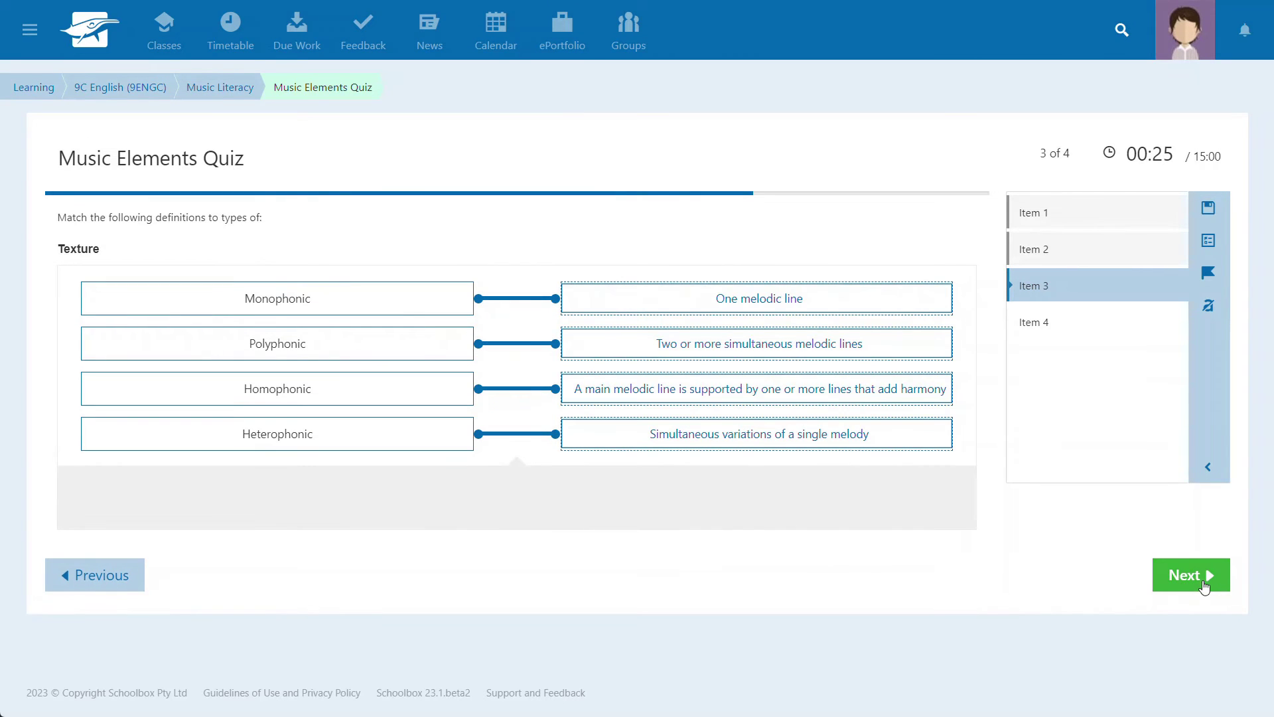
left_click(1204, 583)
Step: Circle the cresc. marking on the score, then review and submit the attempt
left_click_drag(744, 365, 707, 353)
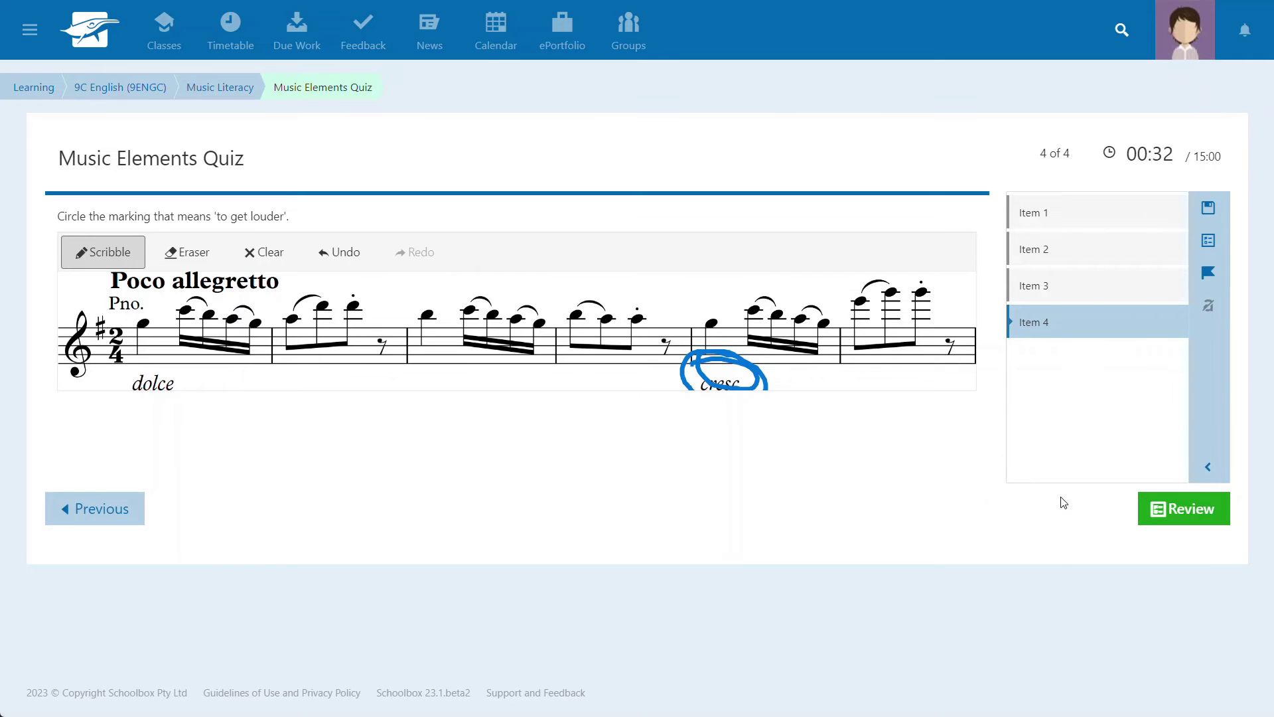
left_click(1178, 509)
left_click(631, 493)
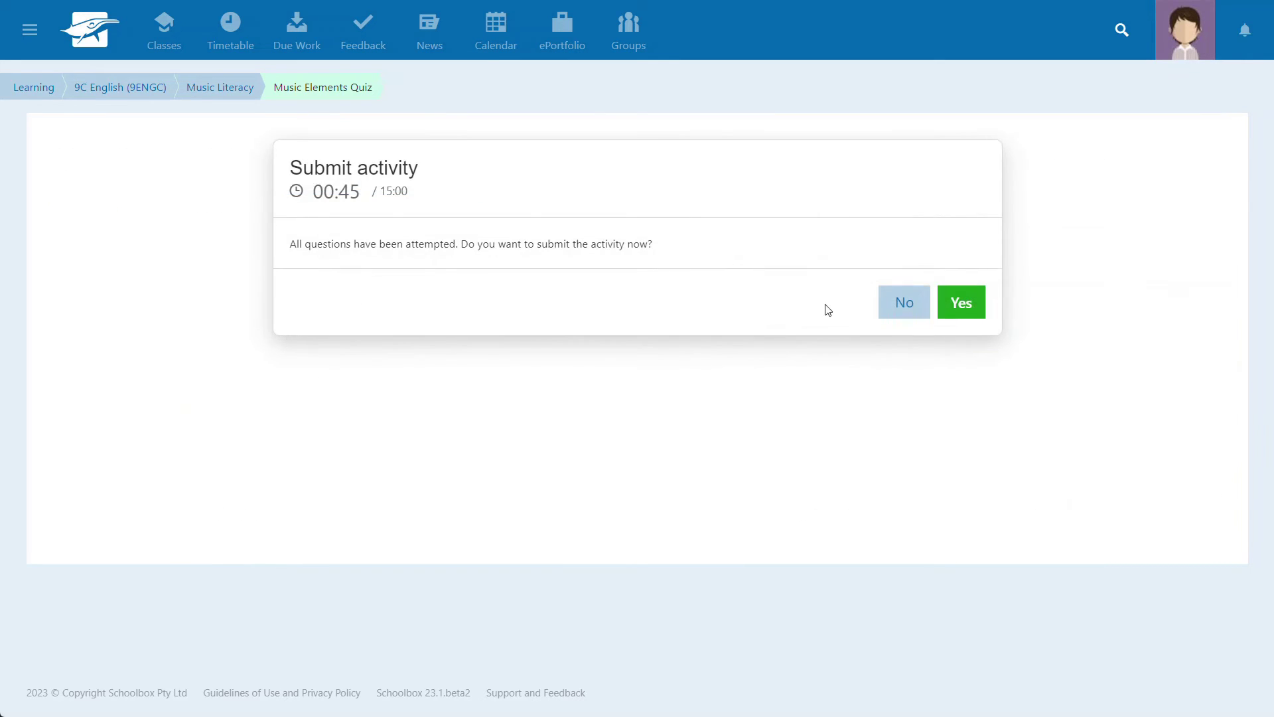
left_click(962, 299)
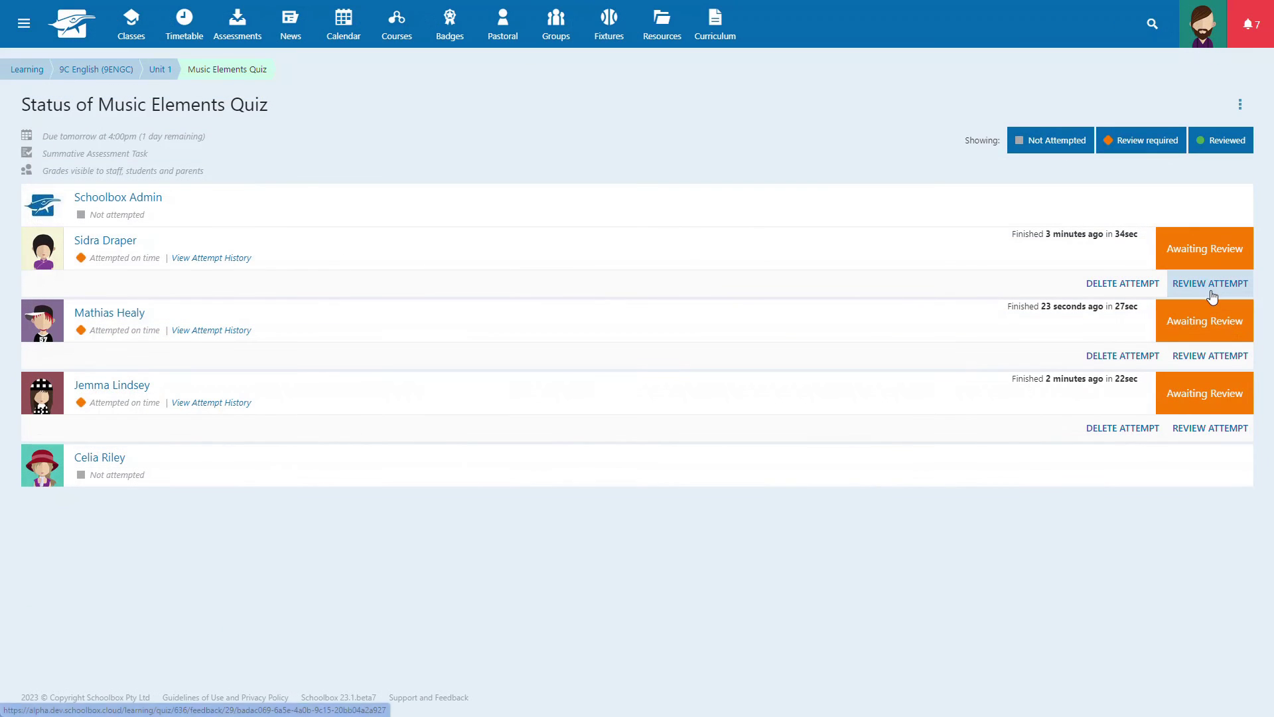
left_click(1211, 283)
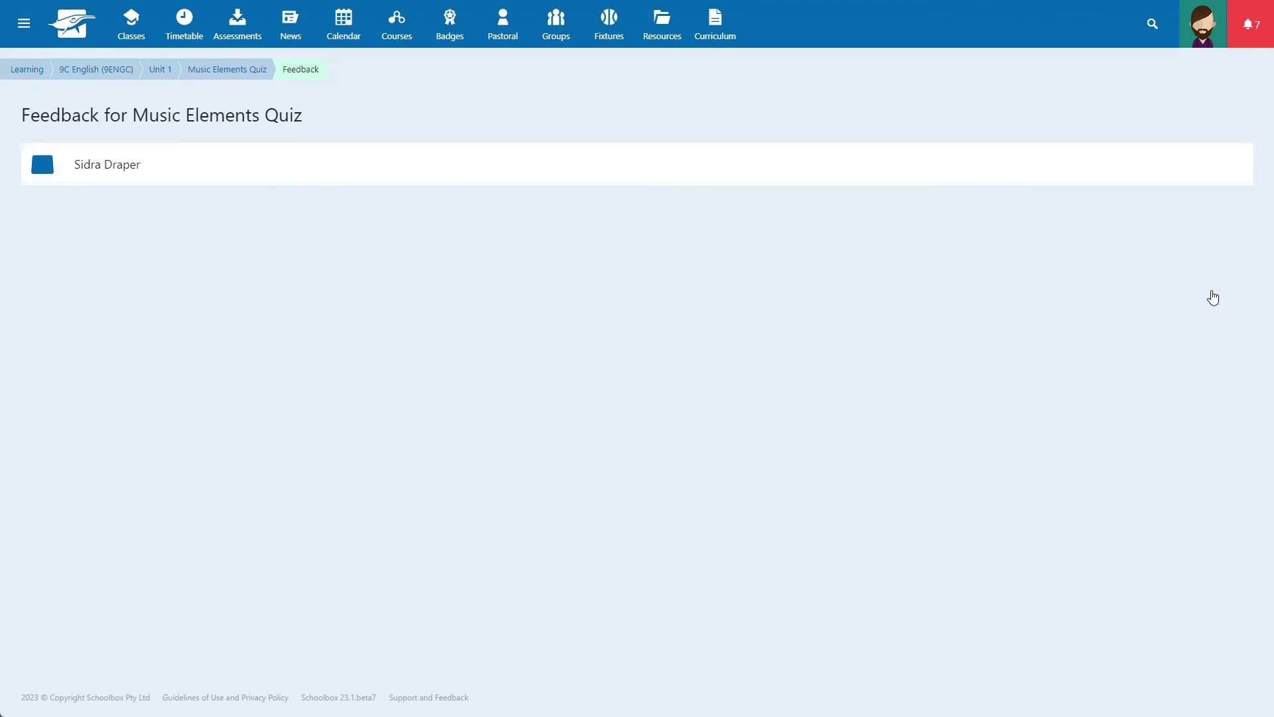
scroll(1213, 297, "down", 3)
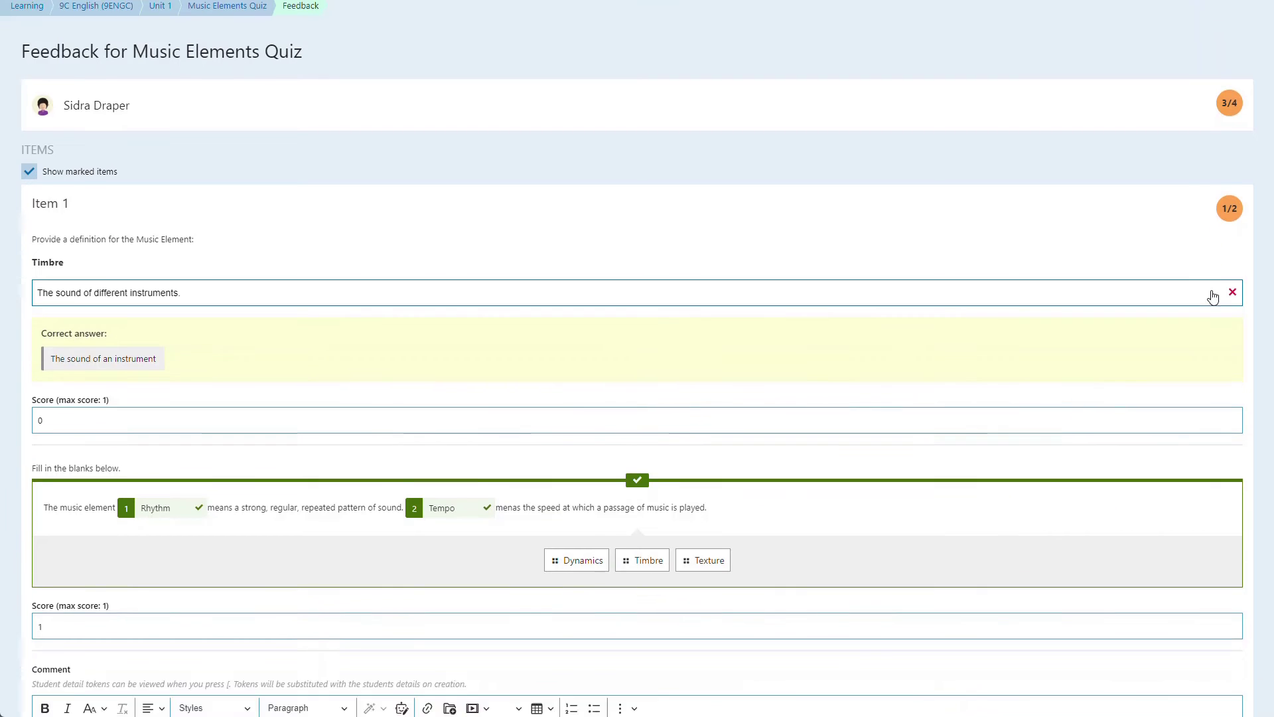
scroll(1213, 297, "up", 3)
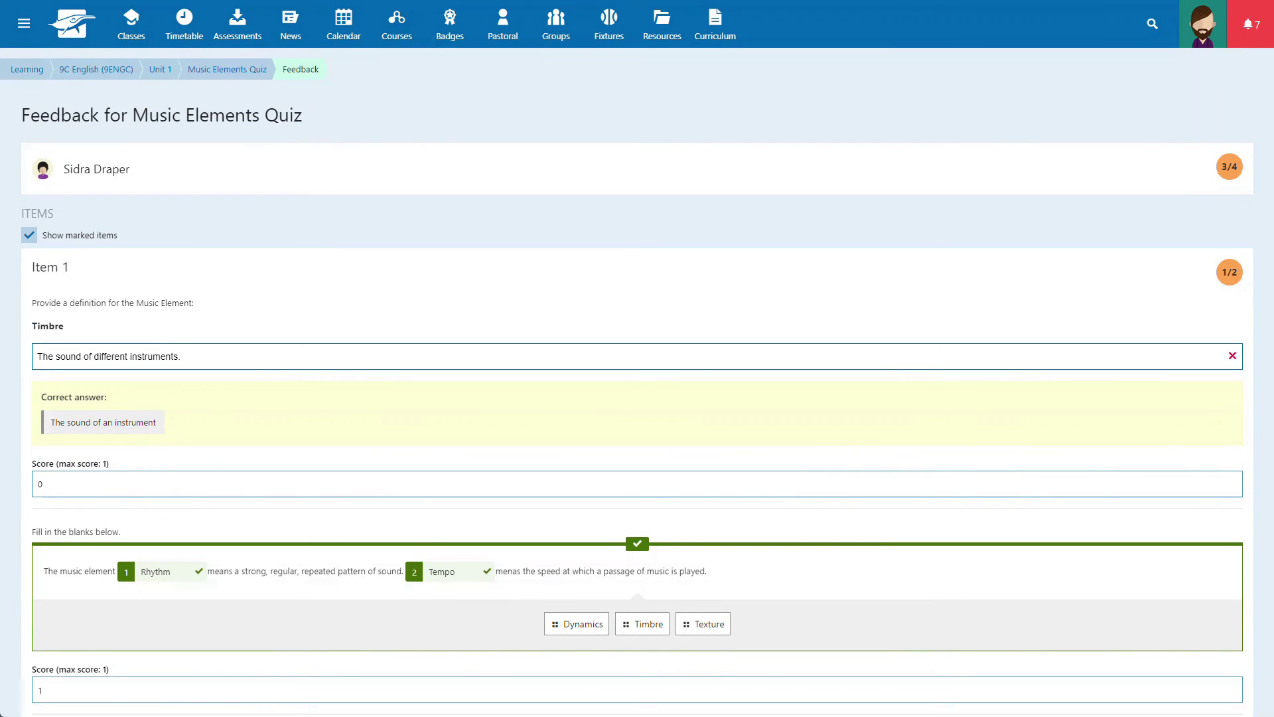
left_click(213, 64)
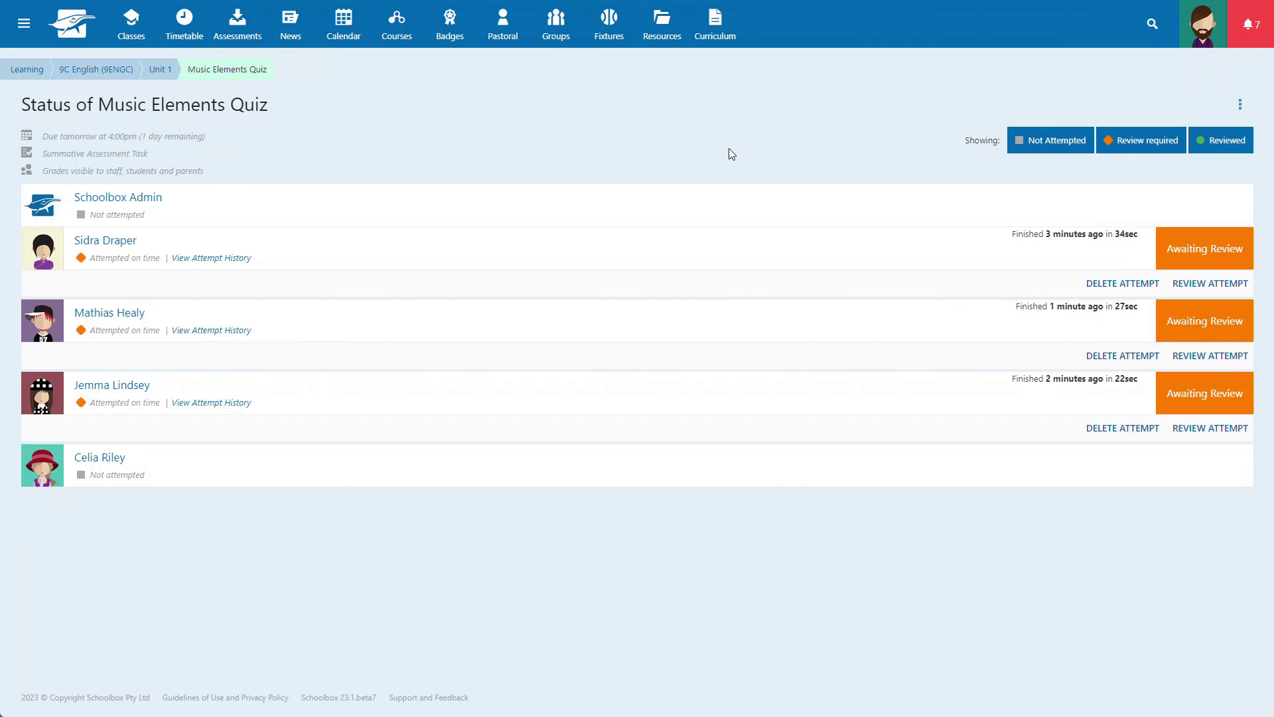
Step: Choose Review horizontally from the quiz's more-actions menu
left_click(1240, 103)
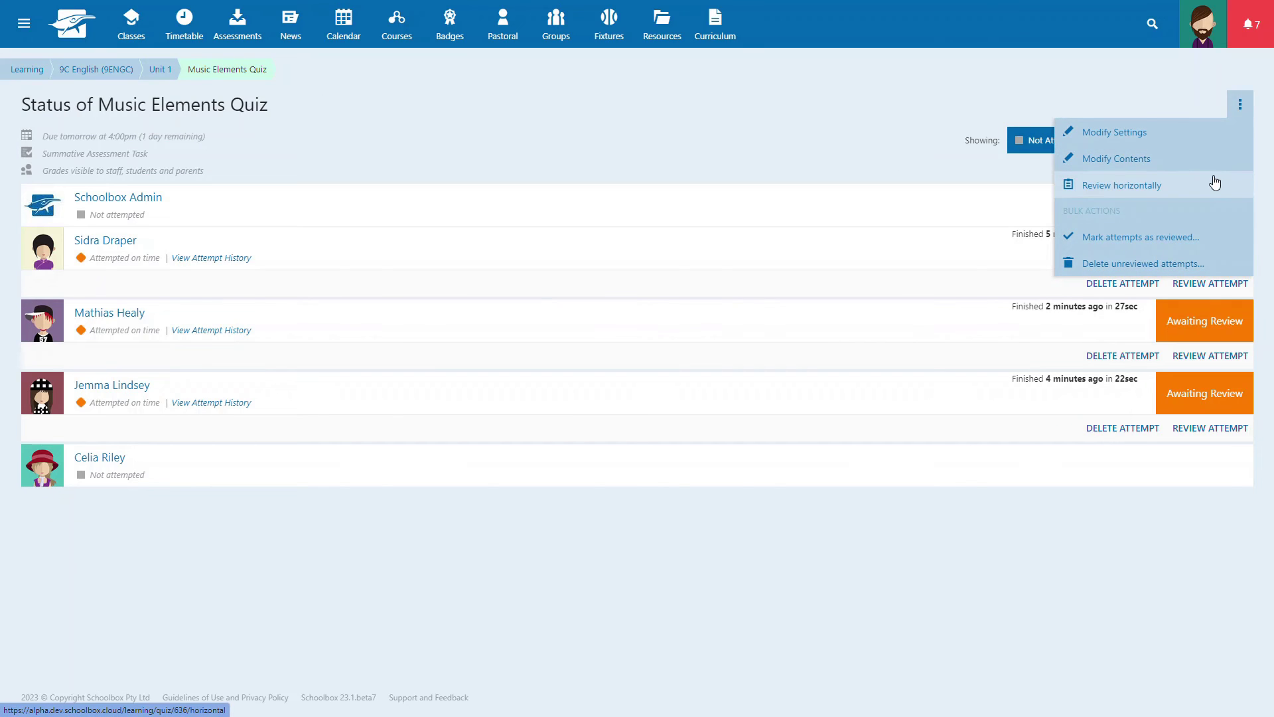
left_click(1122, 184)
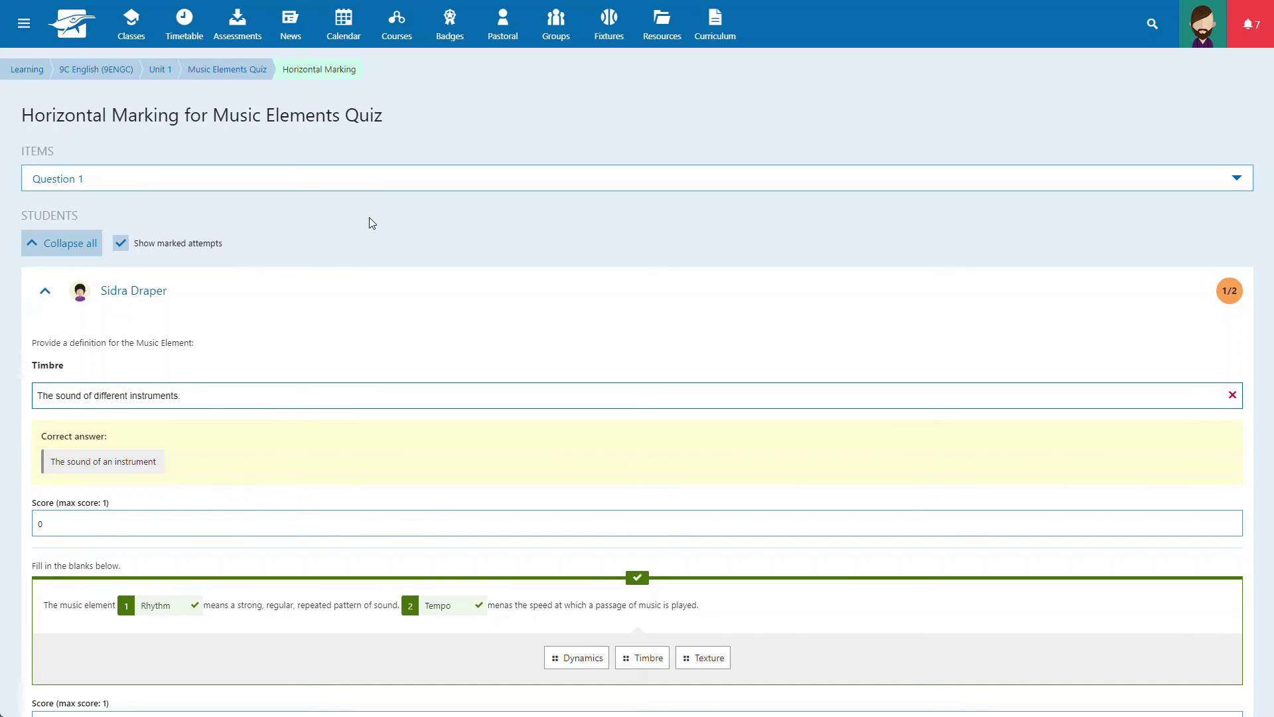
scroll(103, 526, "down", 2)
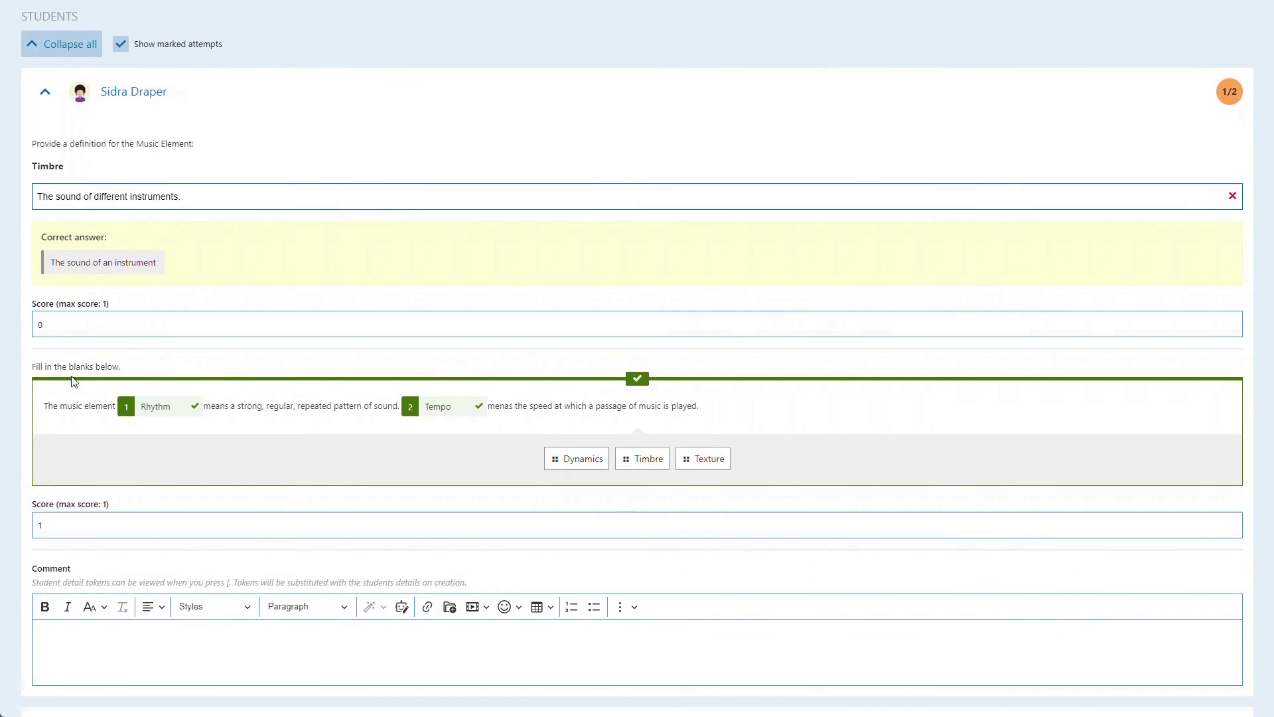
double_click(129, 324)
type("1")
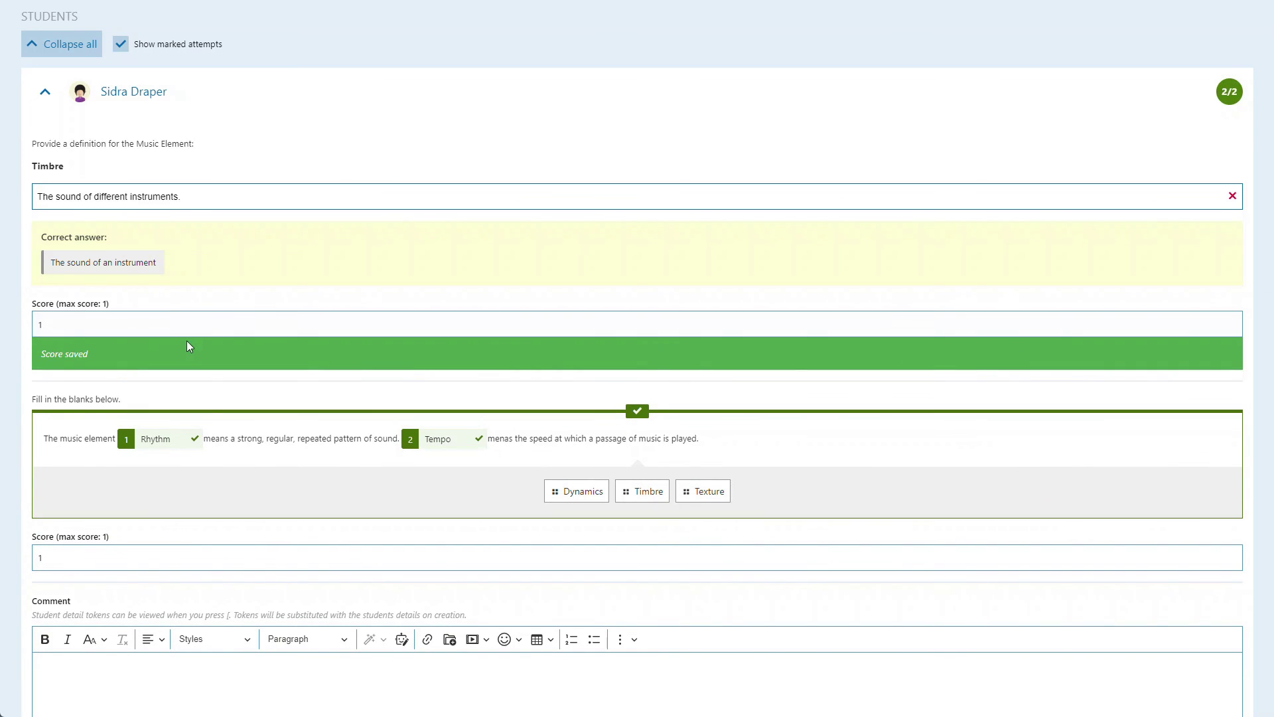
scroll(188, 347, "down", 1)
scroll(188, 440, "down", 3)
scroll(180, 459, "down", 3)
scroll(179, 458, "down", 1)
left_click(88, 493)
type("Tempo and rhythm can be mixed up easily.")
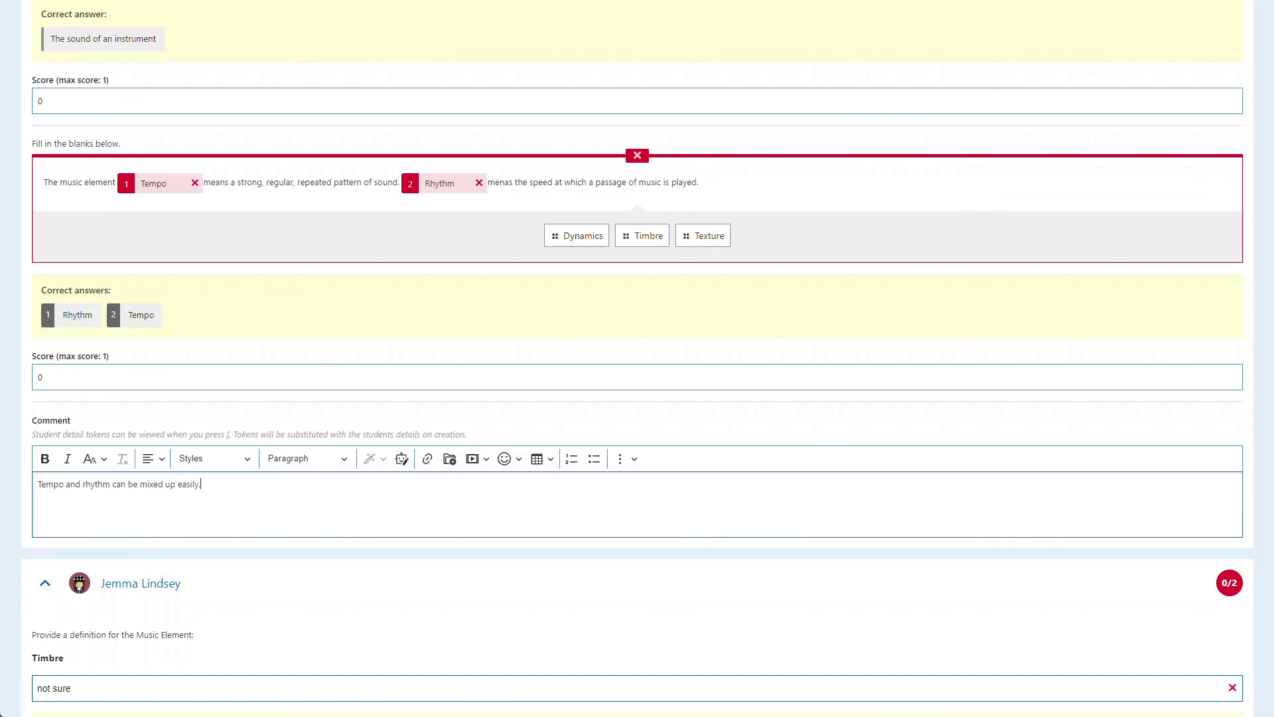
type("Make sure you have a look at the e")
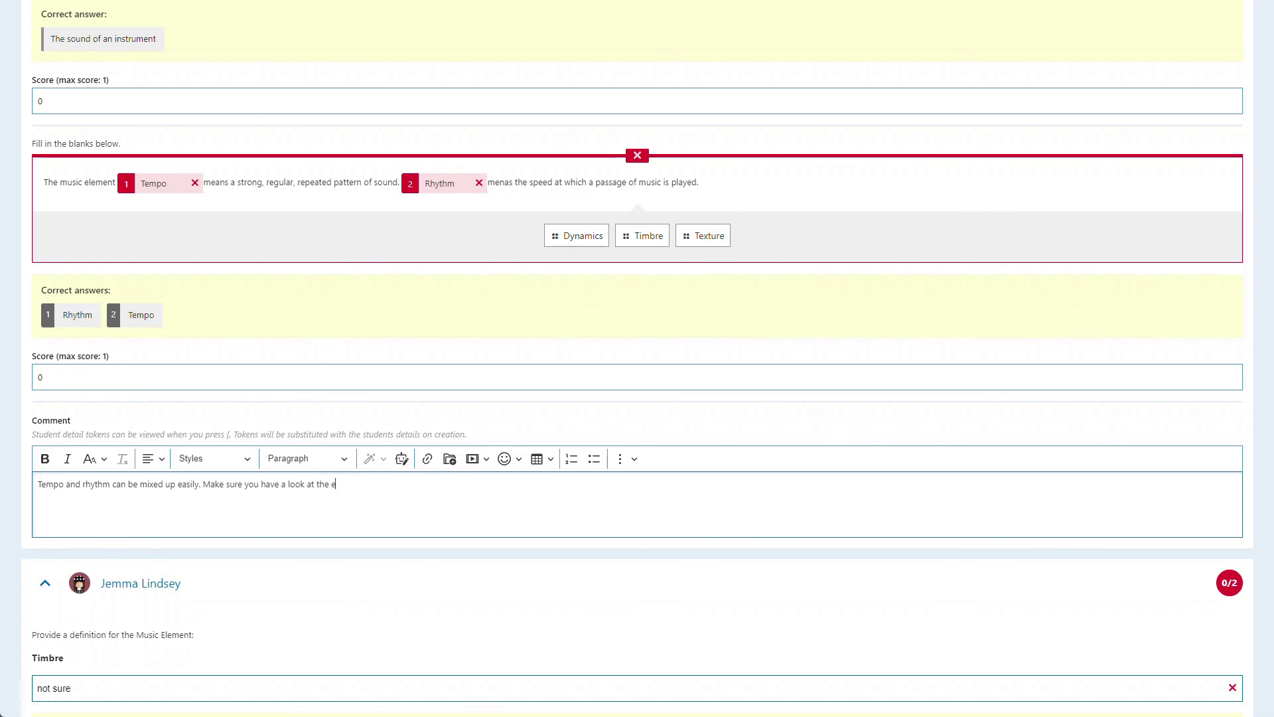